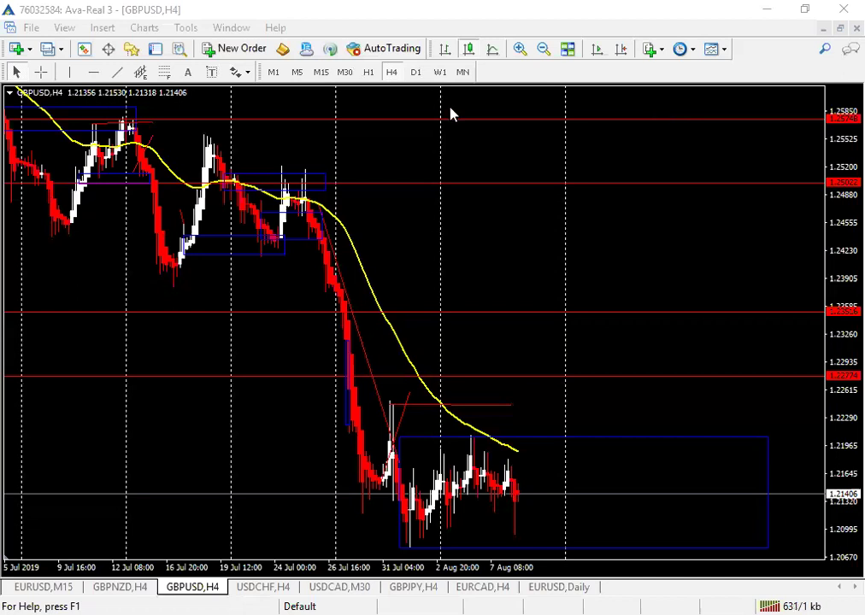
Step: Measure the GBPUSD H4 decline from the 15 July candle to the 17 July low with the crosshair
key(plus)
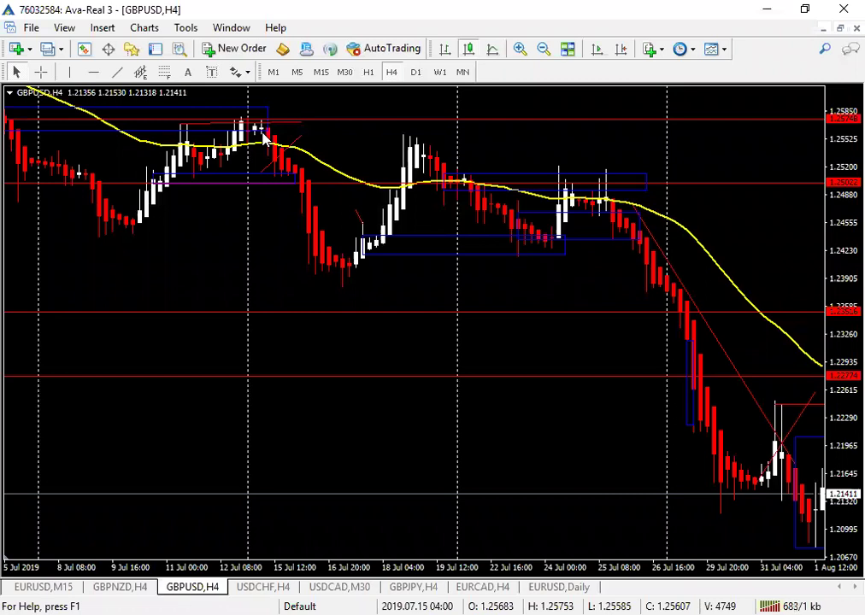
click(41, 72)
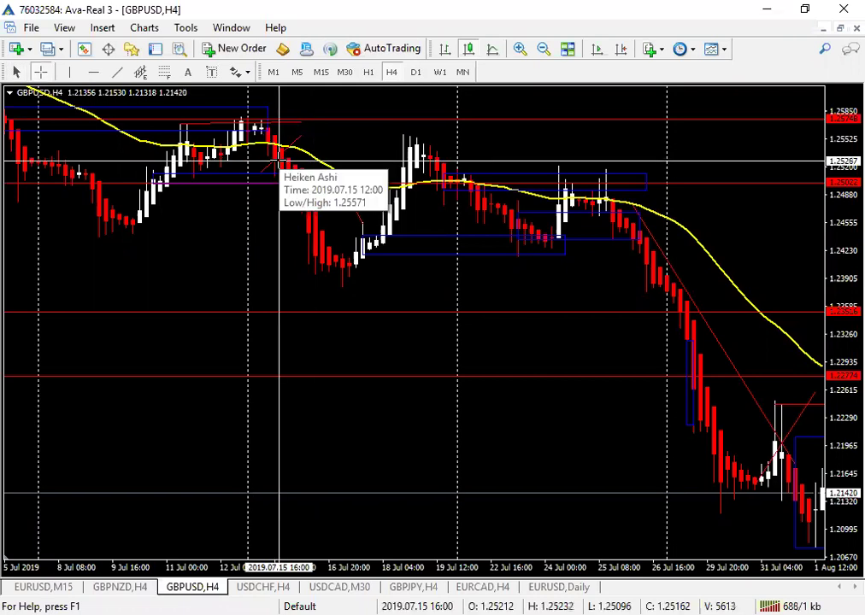
drag(278, 161, 350, 293)
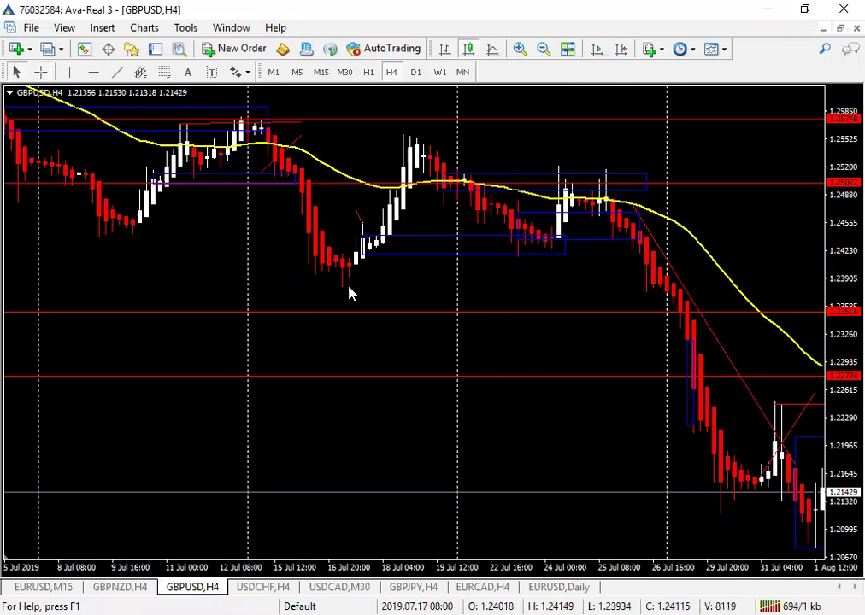
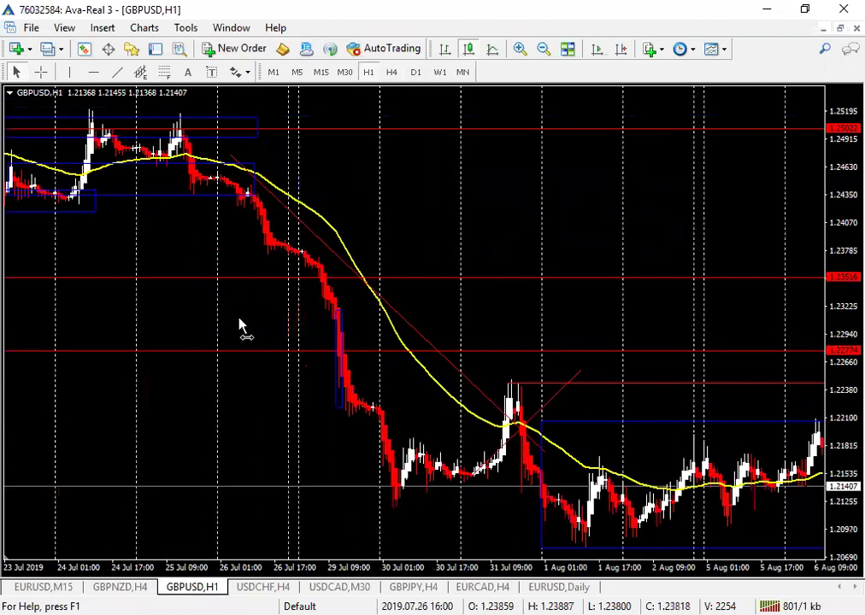
Step: On the H1 chart, raise the 1.25022 horizontal line to 1.25107 and delete the blue rectangle surrounding it
drag(47, 336, 207, 309)
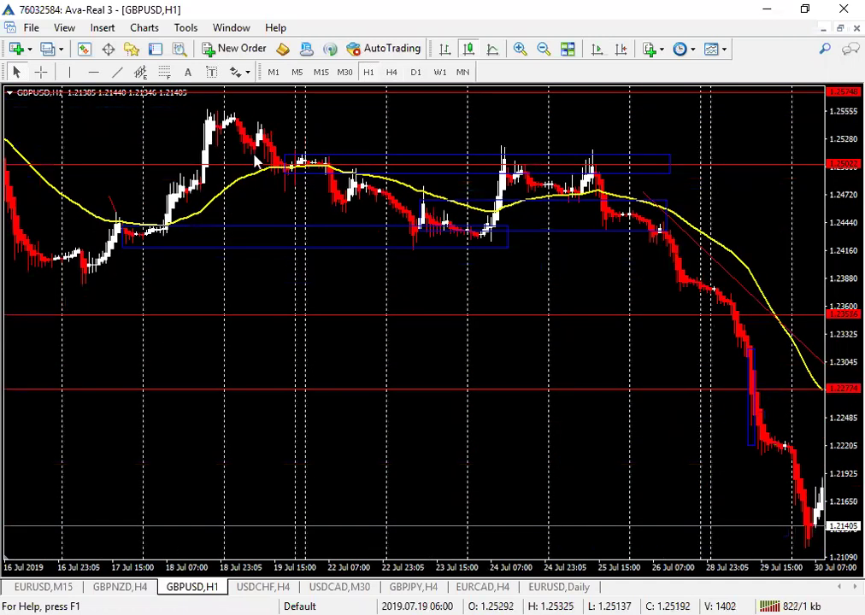
drag(257, 164, 258, 156)
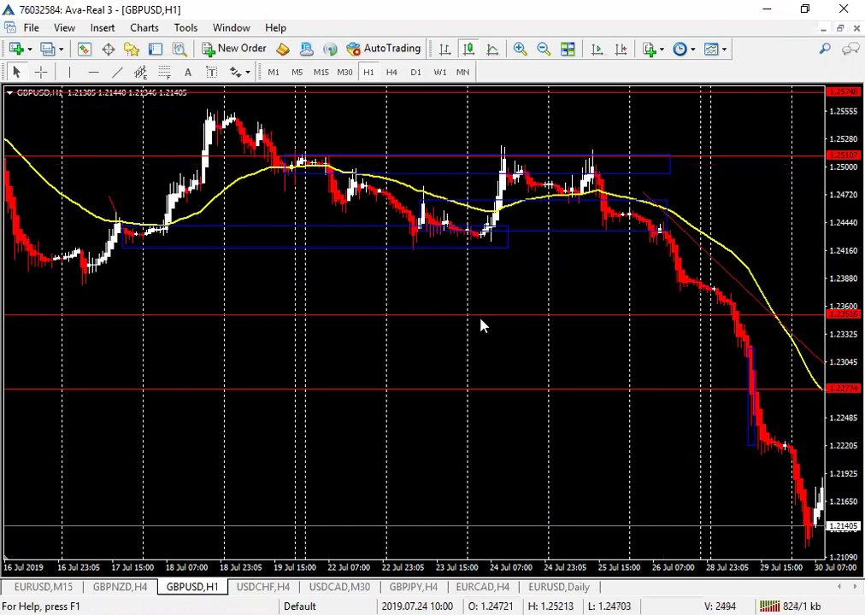
right_click(672, 171)
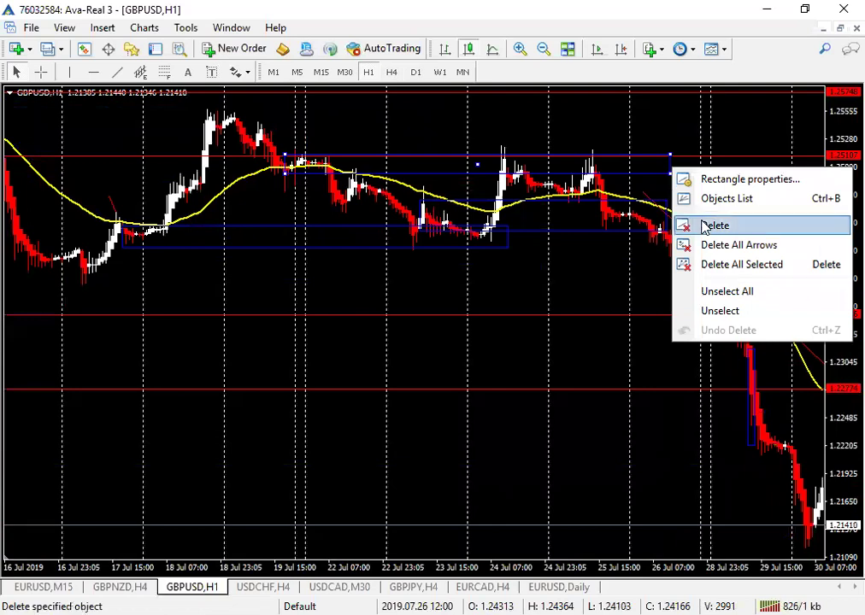
click(706, 225)
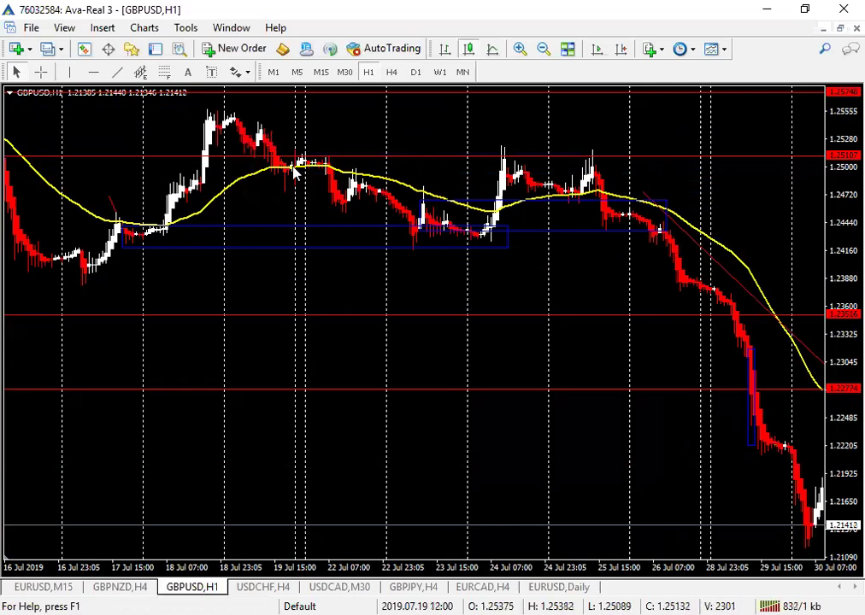
mouse_move(295, 175)
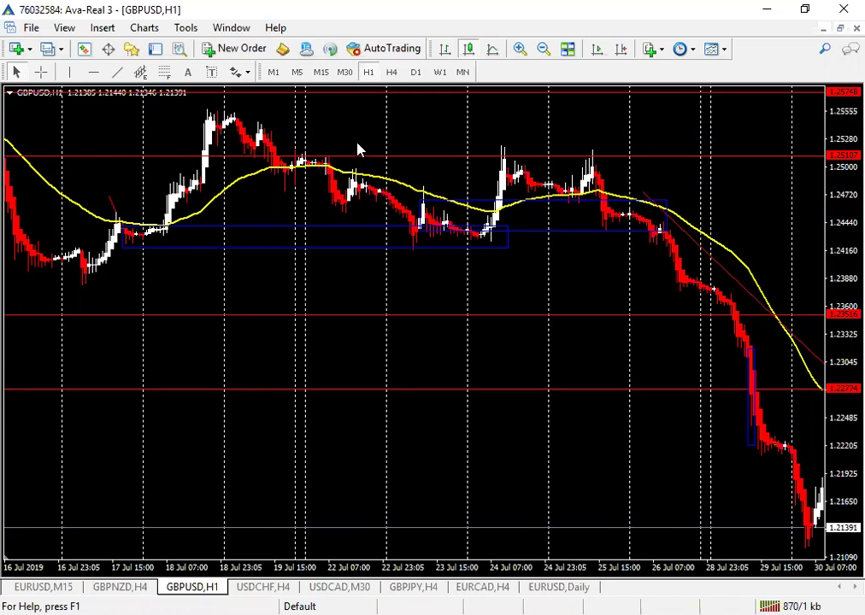
key(plus)
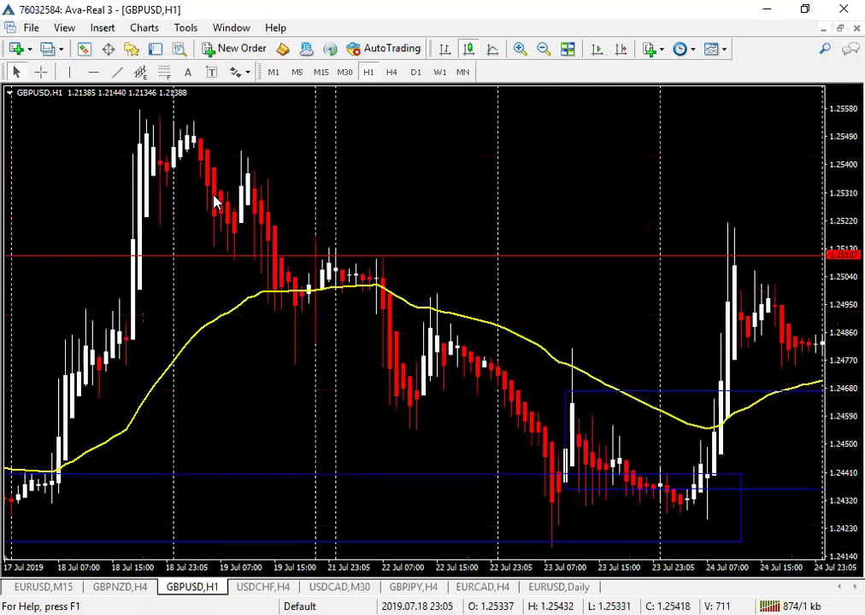
scroll(193, 219, down, 2)
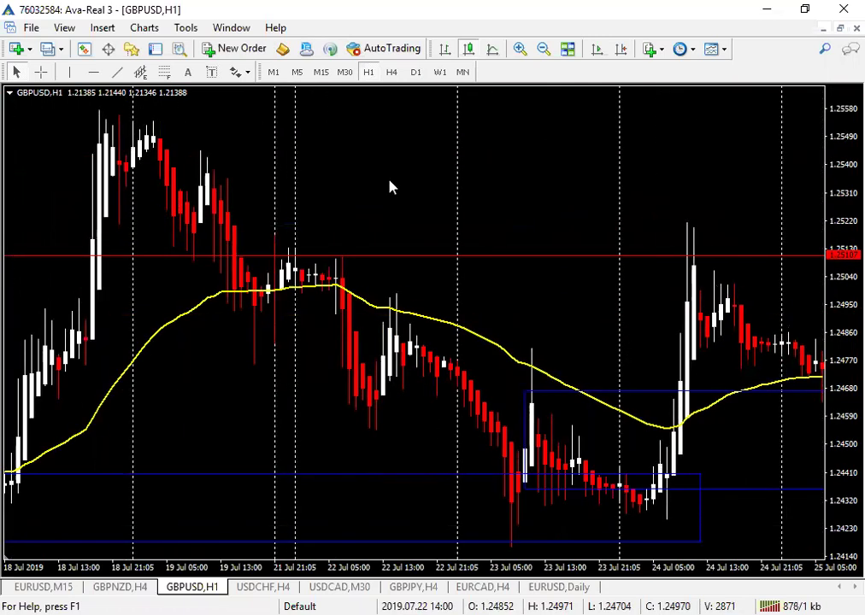
click(124, 78)
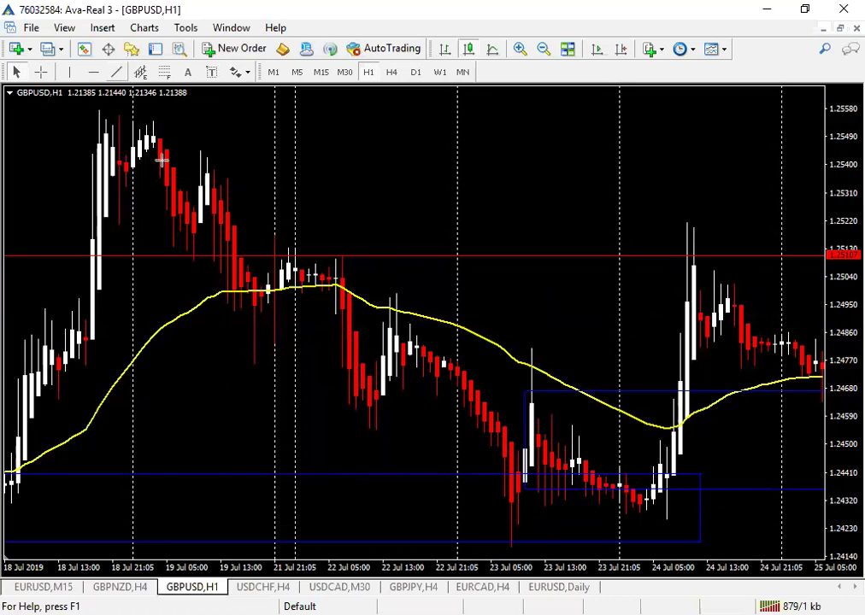
drag(159, 163, 181, 248)
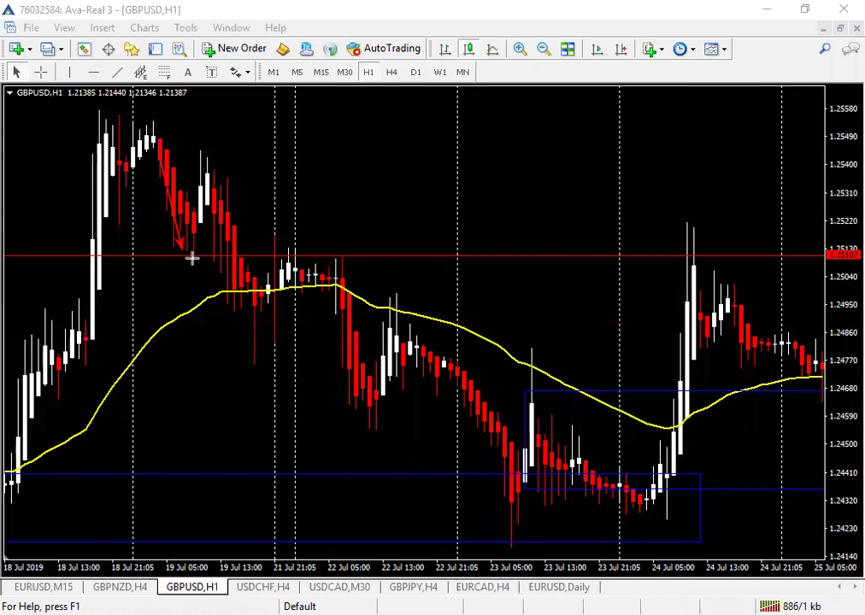
drag(192, 258, 192, 259)
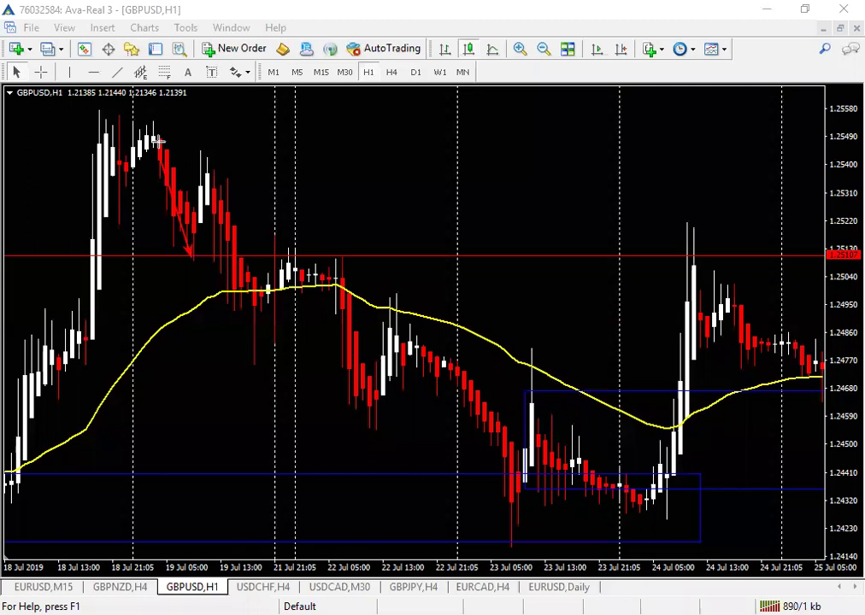
key(ctrl+z)
Step: Annotate the downtrend with yellow zigzag arrows from the 18 July peak to the 1.25107 retest, plus two arrows pointing to the 22 July breakdown candle
drag(151, 137, 202, 152)
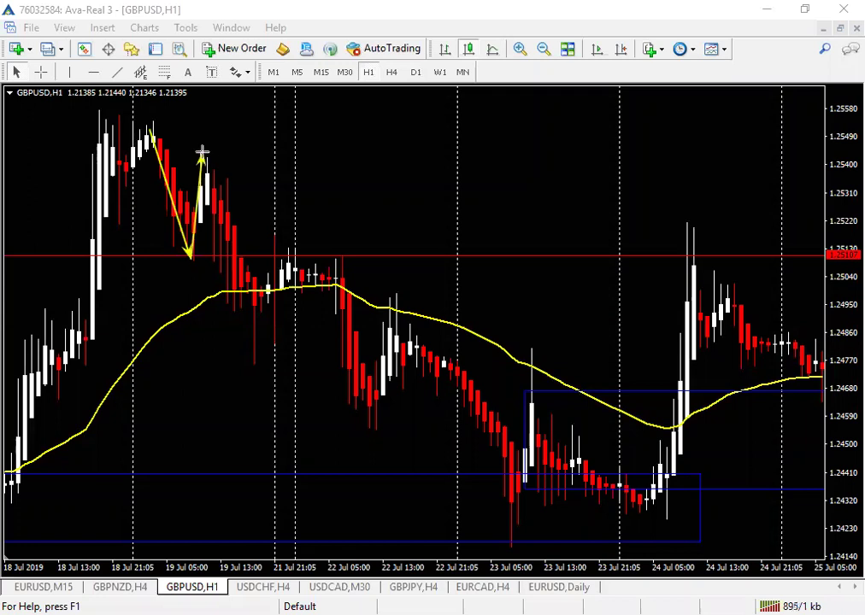
click(255, 355)
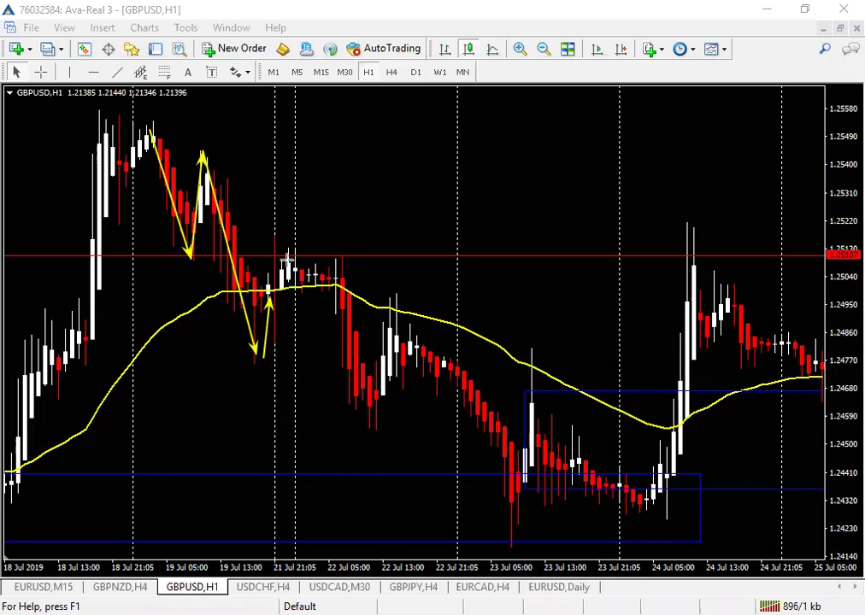
drag(257, 355, 290, 256)
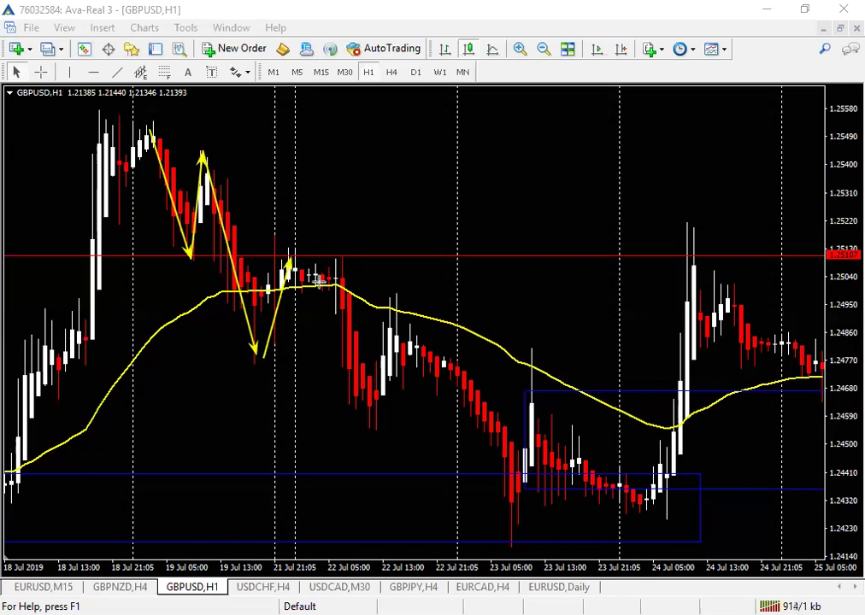
drag(299, 262, 335, 310)
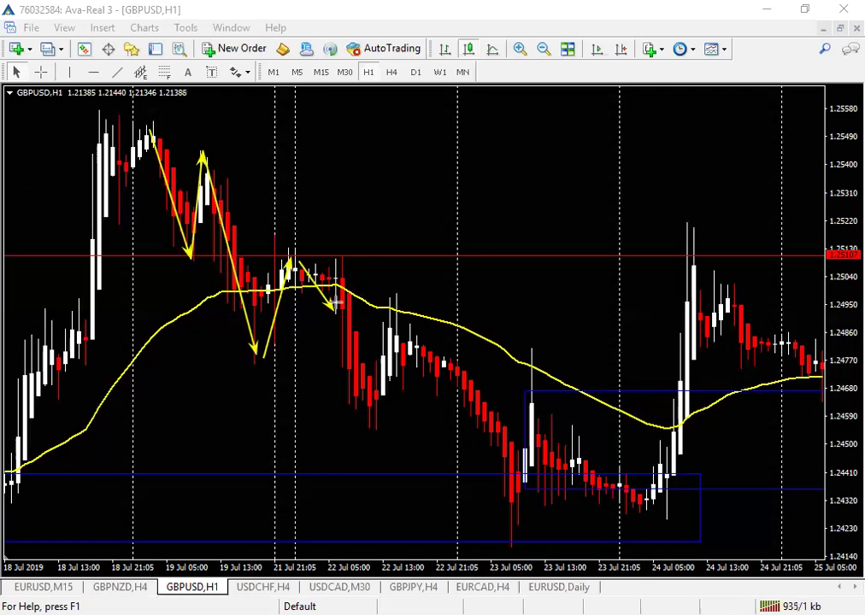
drag(294, 346, 339, 314)
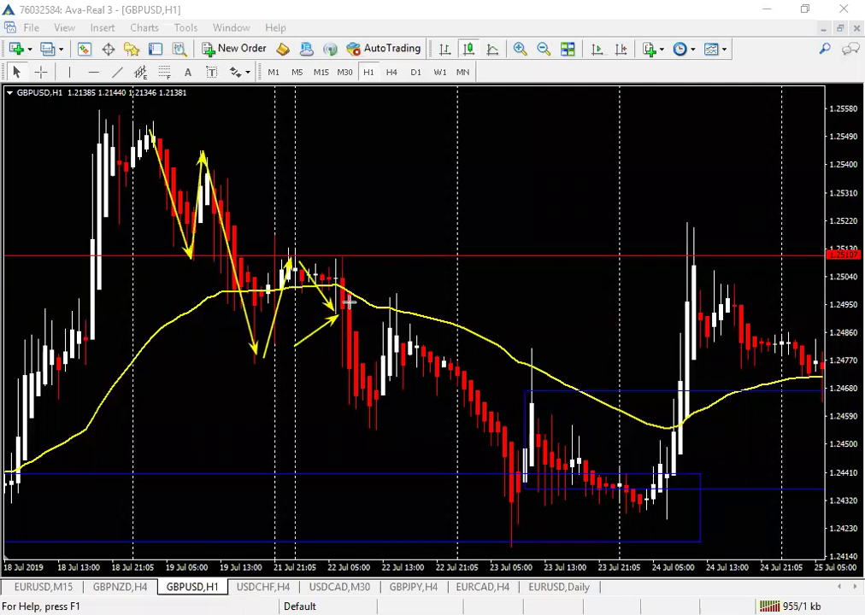
Step: Measure the pullback from the 19 July low up to the 1.25107 line around 21 July with the crosshair
click(40, 71)
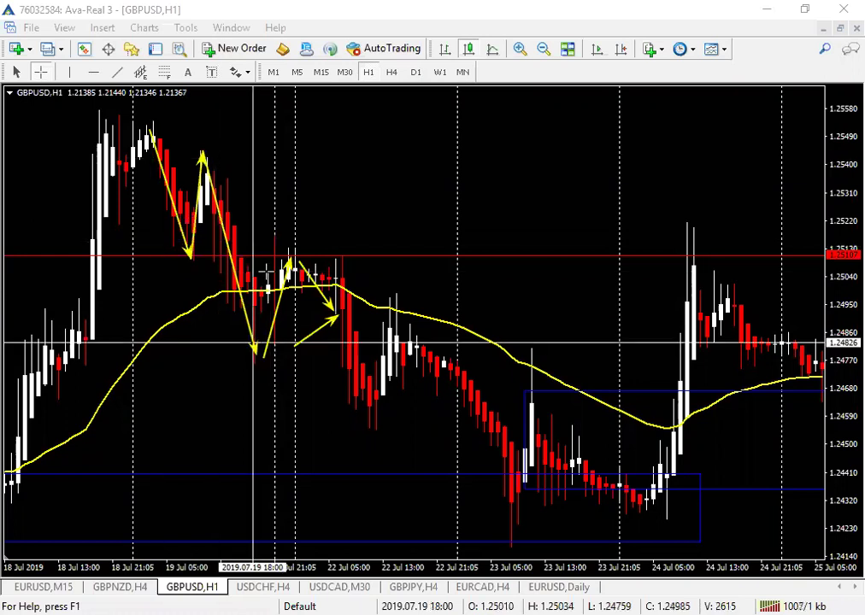
click(276, 256)
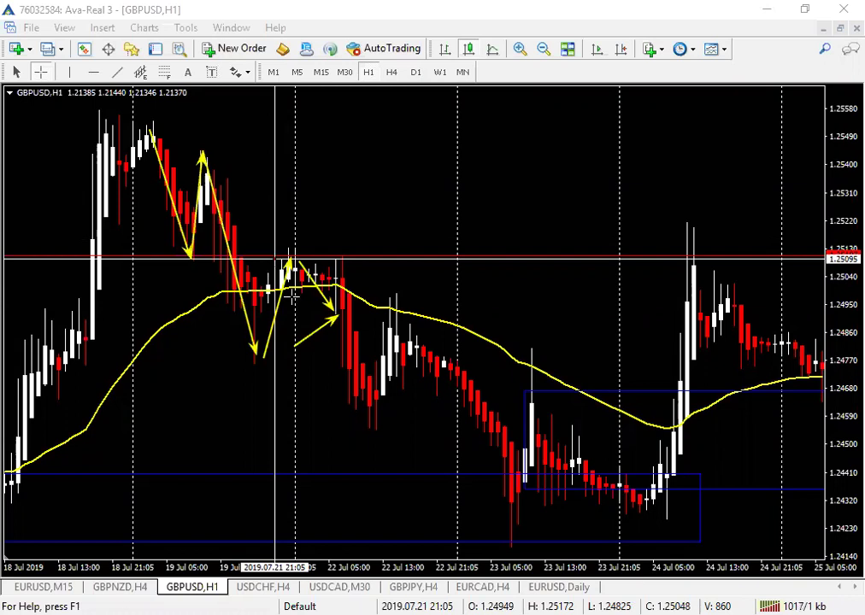
drag(275, 257, 296, 255)
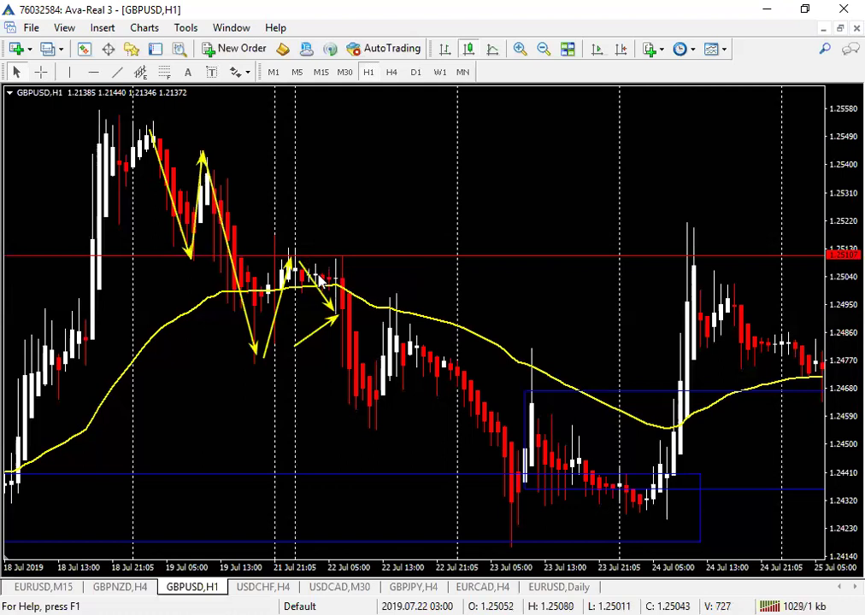
Step: Measure the decline from the 22 July 06:00 candle's low to the 23 July low with the crosshair
mouse_move(320, 283)
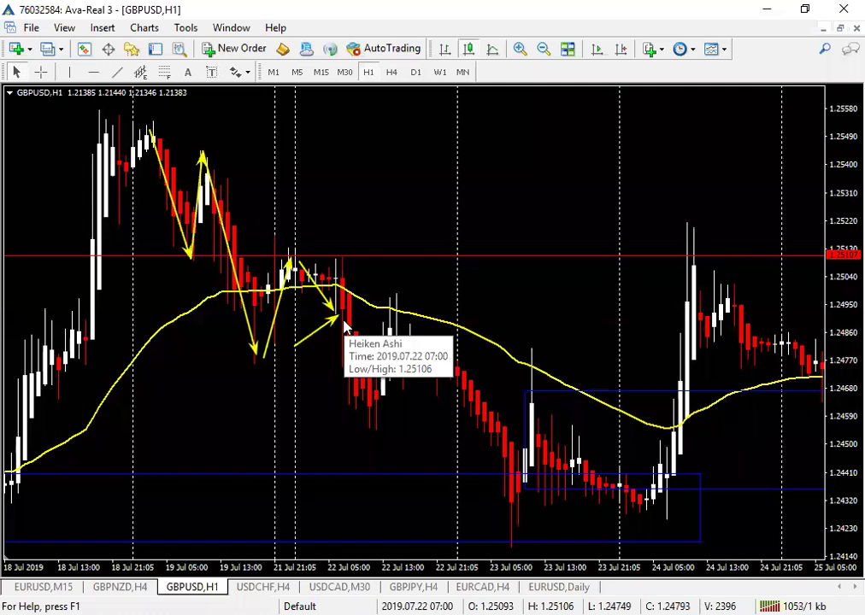
click(40, 72)
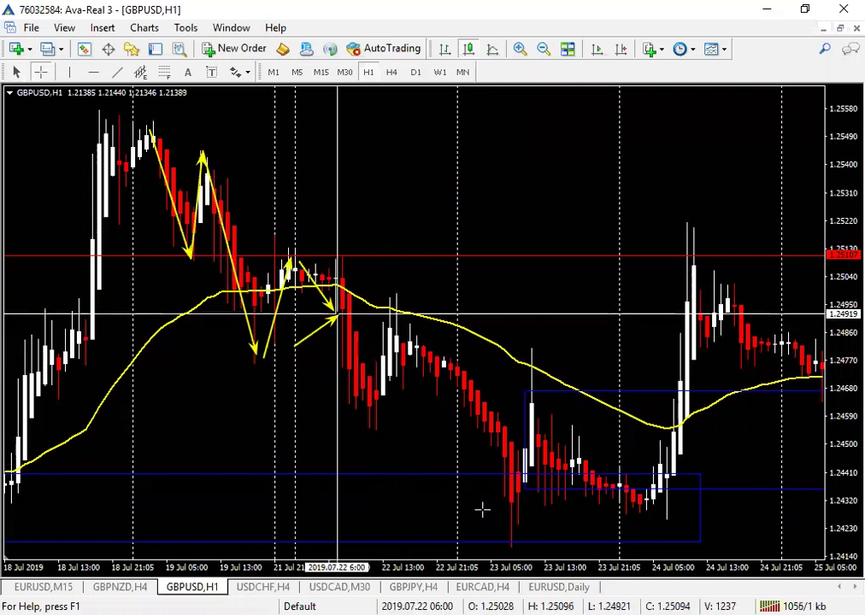
drag(501, 533, 522, 530)
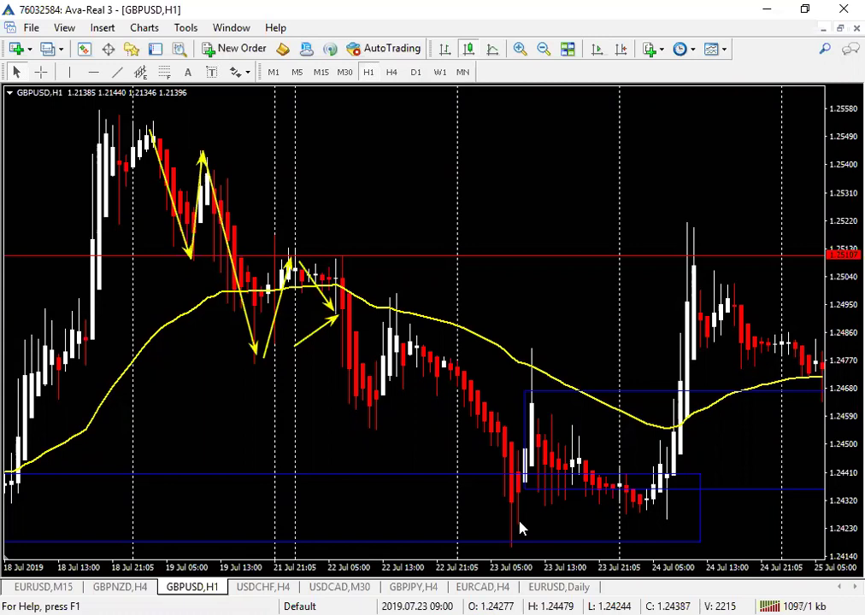
Step: Raise the 1.25107 horizontal line to the 24 July high at 1.25215 and extend the 25 July wick with a white vertical trendline
scroll(524, 332, down, 3)
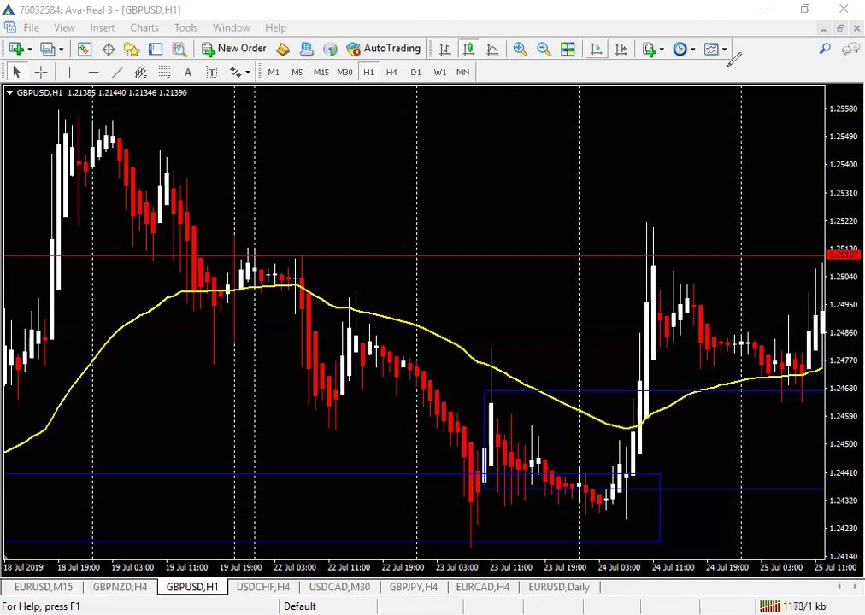
scroll(438, 267, down, 3)
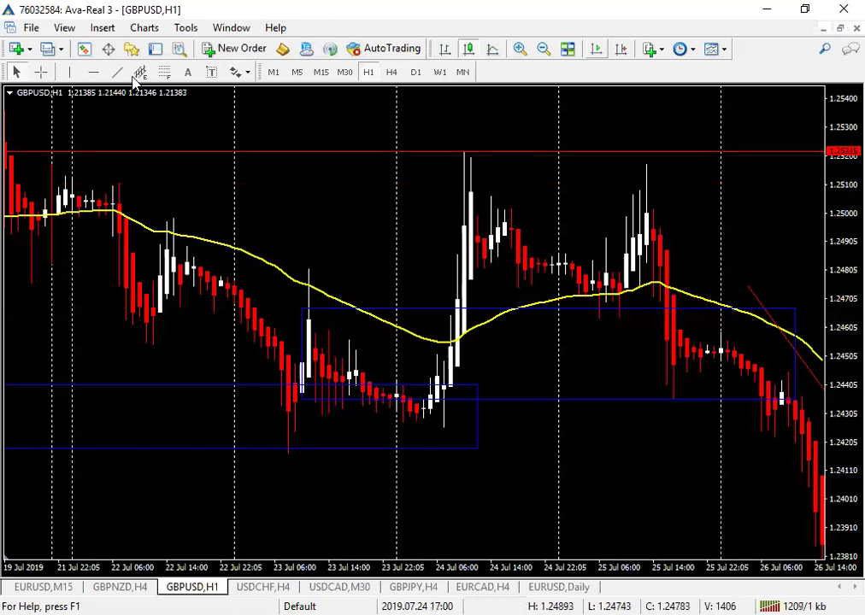
right_click(648, 135)
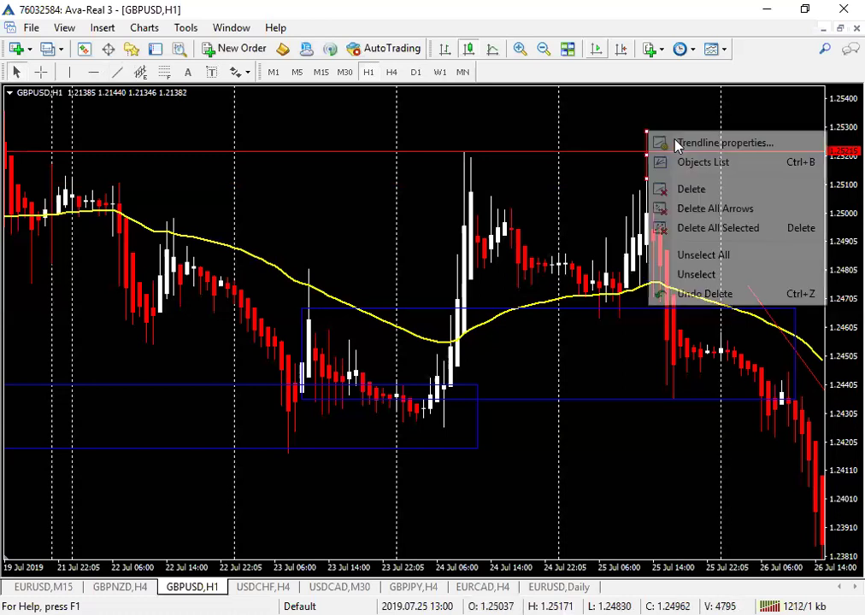
click(725, 142)
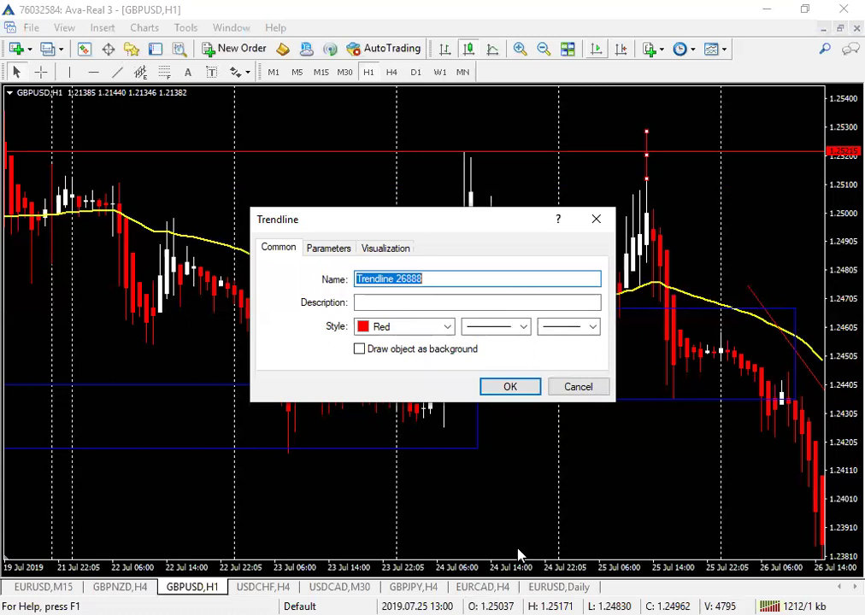
click(491, 388)
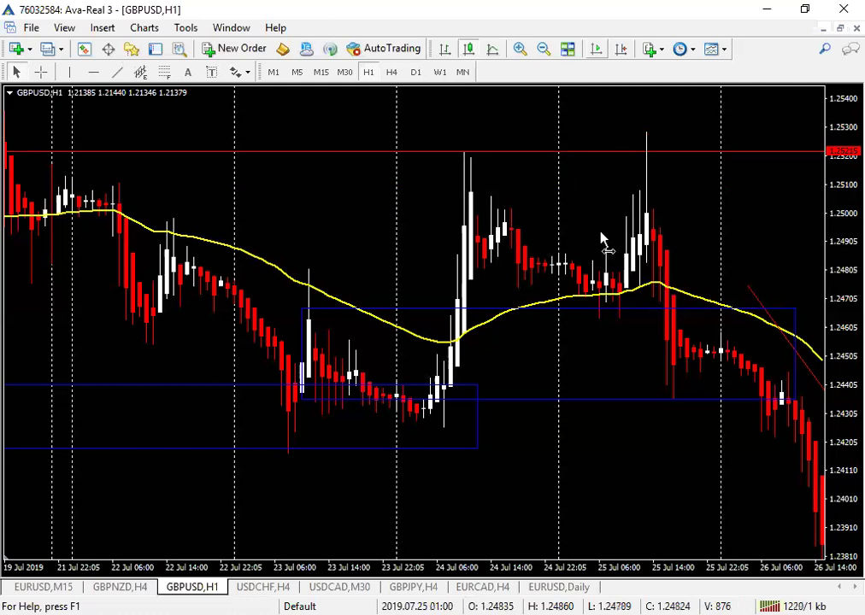
Step: Draw a rising white trendline crossing the 25 July bearish candles, from below their lows to above the yellow moving average
scroll(614, 243, down, 5)
scroll(427, 167, up, 2)
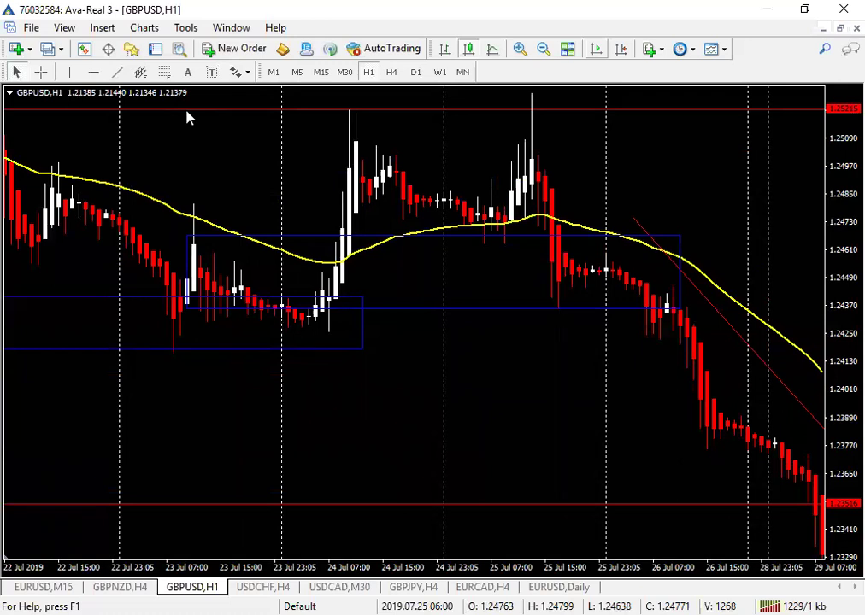
drag(527, 305, 592, 205)
Step: Measure the 25 July drop from the extended wick's high to the bearish candle at 16:00 with the crosshair
click(40, 72)
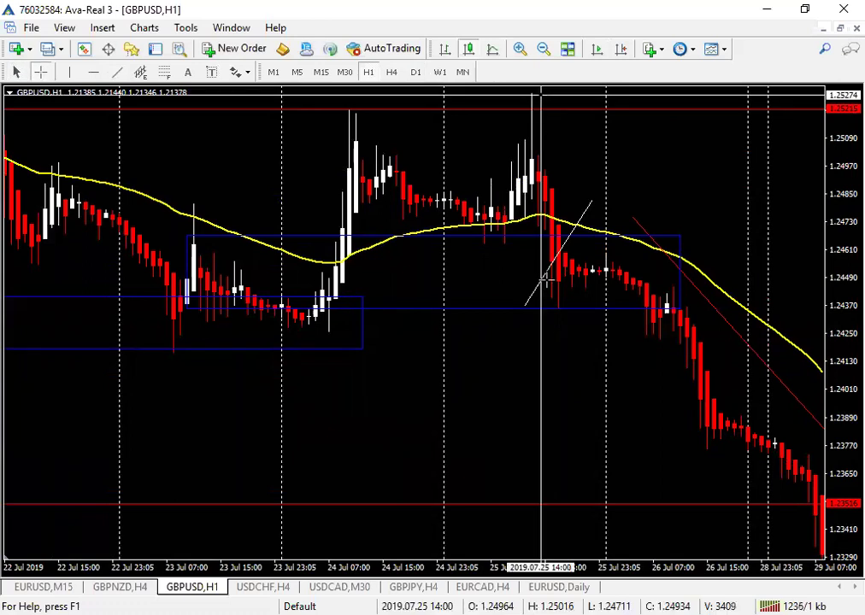
drag(541, 100, 557, 269)
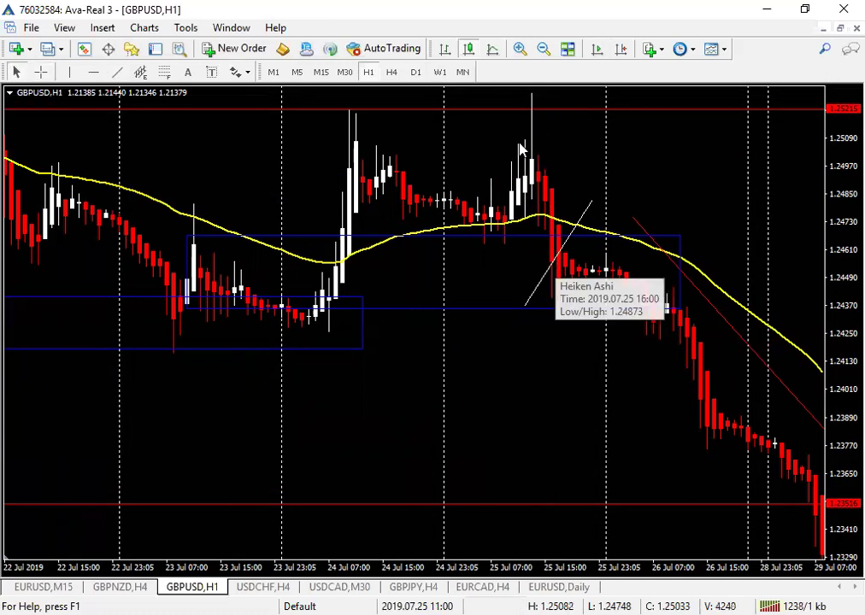
mouse_move(521, 150)
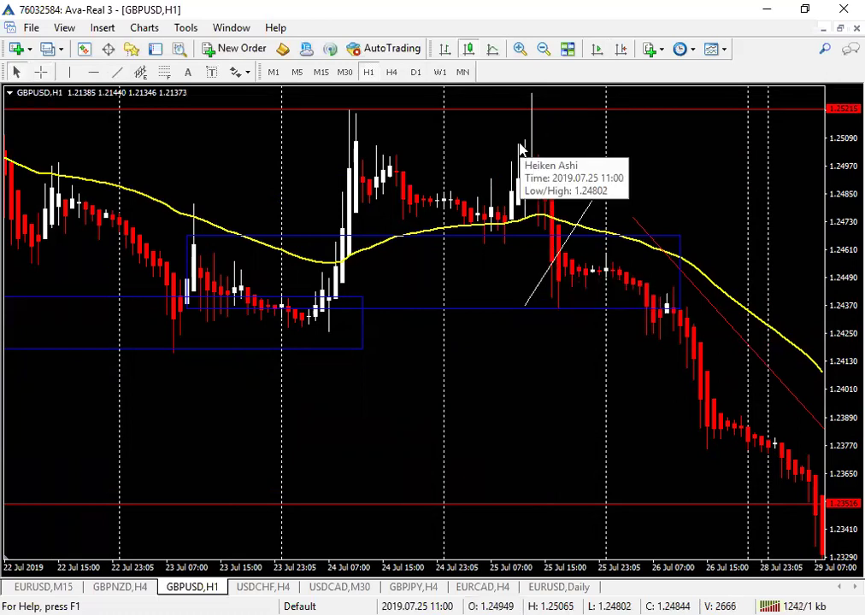
scroll(619, 178, down, 2)
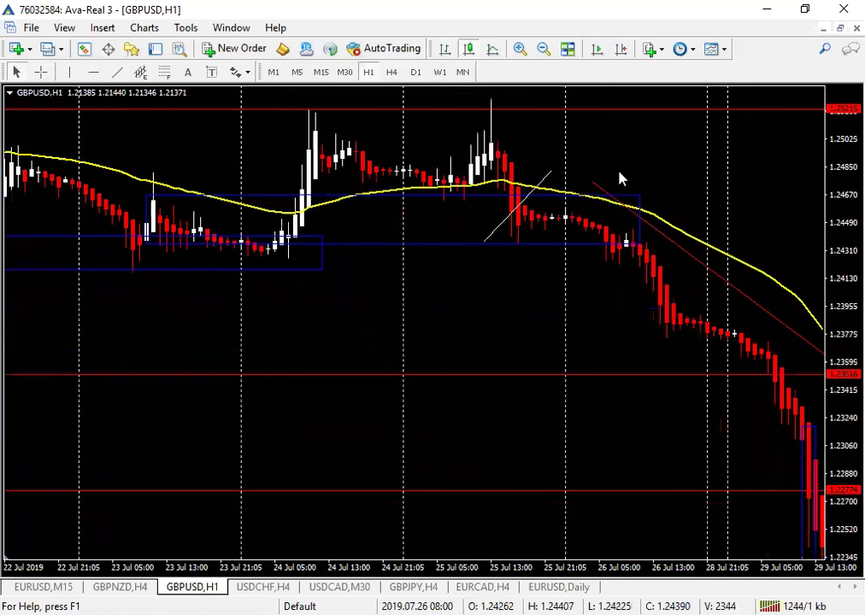
Step: Examine the H1 decline following the 25 July high, comparing the first bearish candles with the 50 EMA and the earlier zones
scroll(620, 178, down, 1)
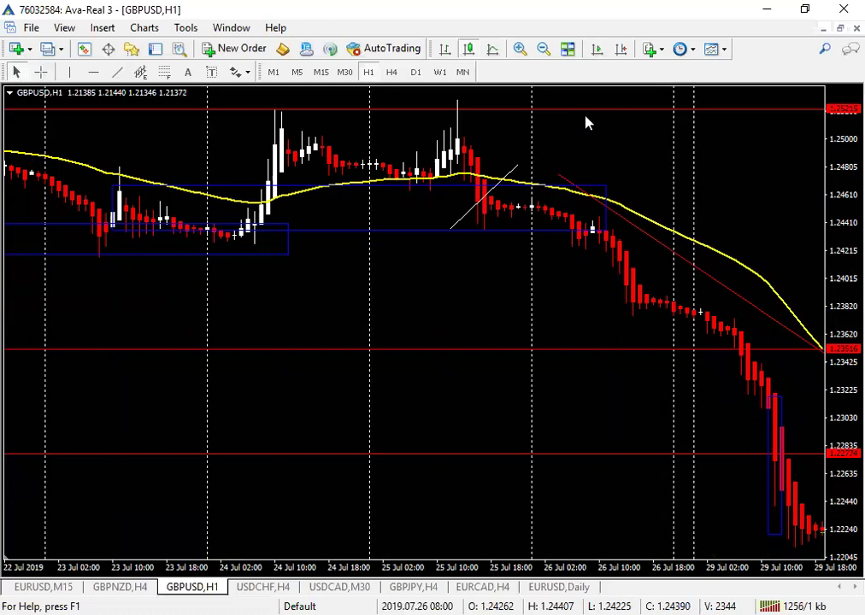
scroll(583, 123, down, 1)
scroll(408, 134, down, 1)
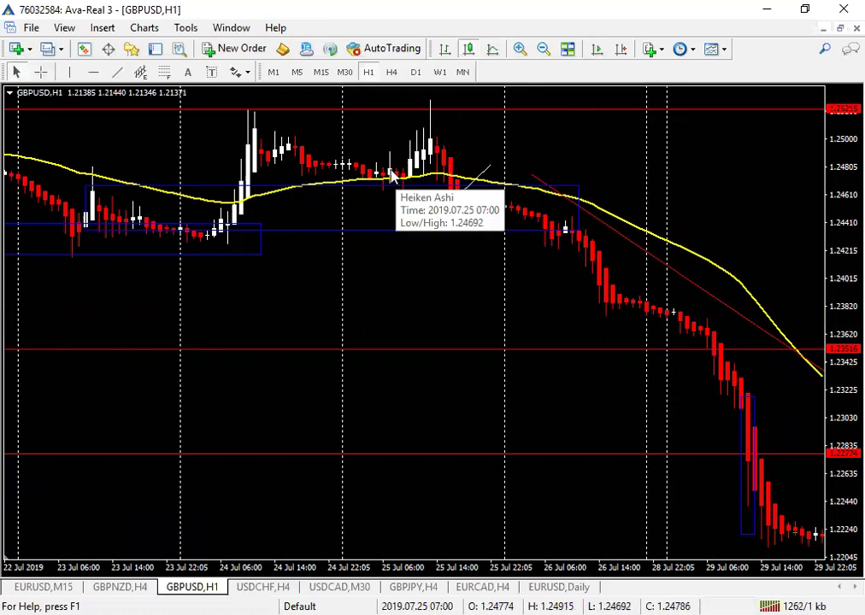
mouse_move(390, 167)
mouse_move(390, 189)
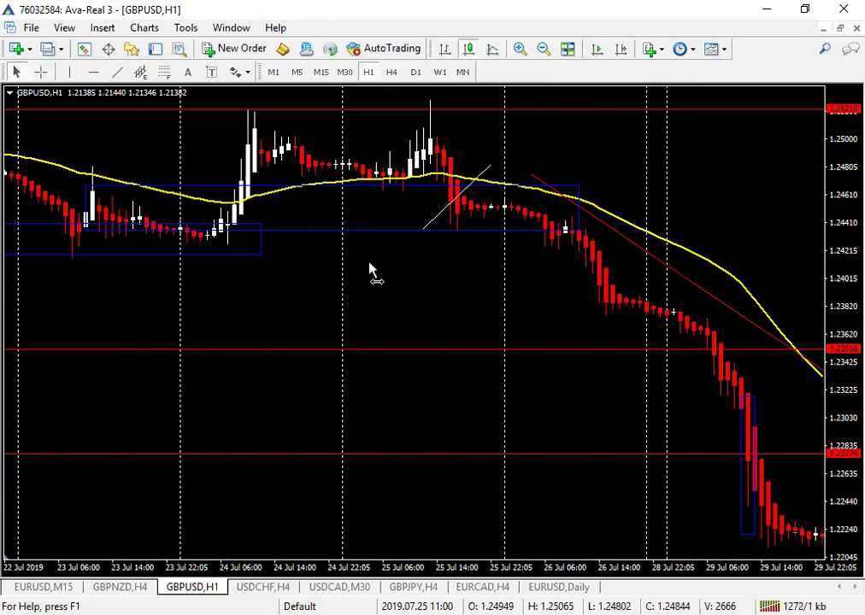
scroll(368, 271, down, 3)
scroll(196, 267, down, 3)
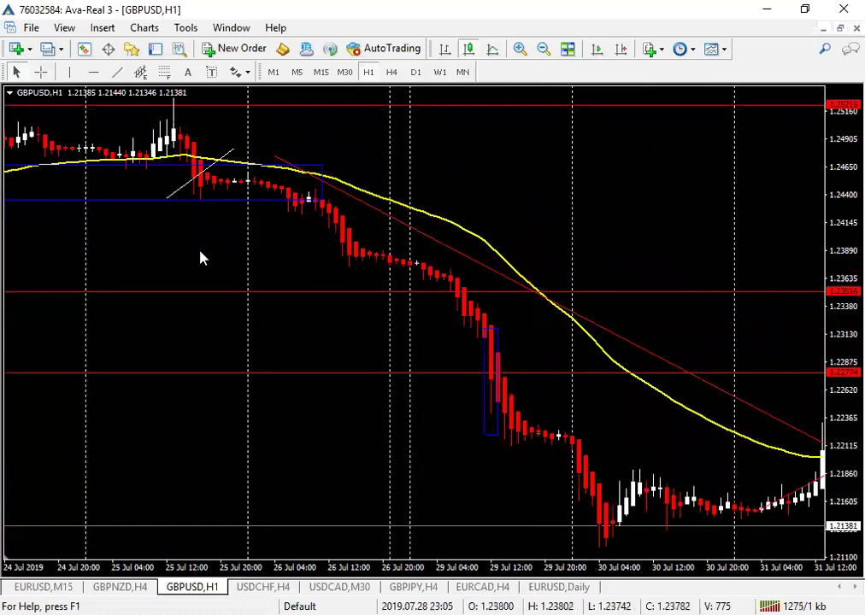
scroll(398, 257, down, 3)
scroll(392, 244, up, 6)
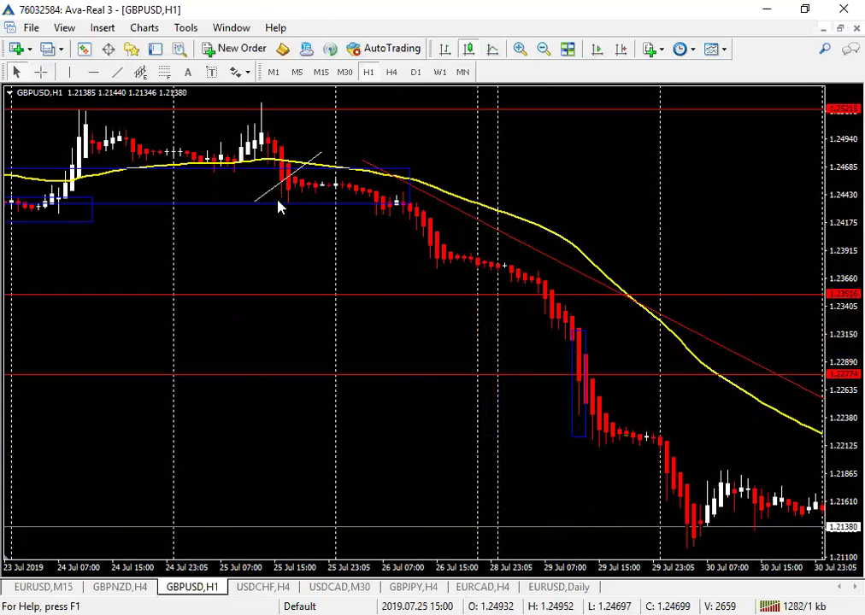
mouse_move(276, 134)
mouse_move(298, 115)
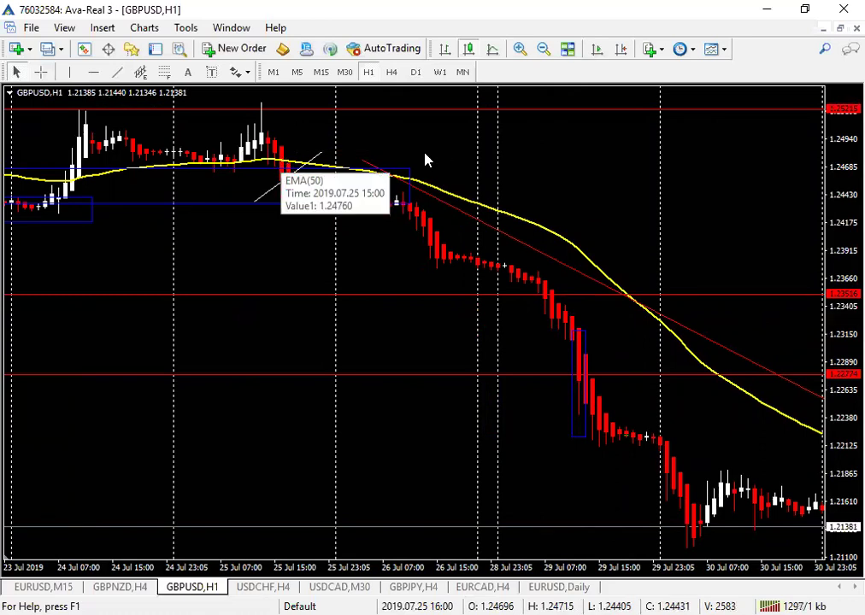
Step: Look back through the H1 chart from late July to late June for an earlier example of the setup
scroll(231, 436, up, 3)
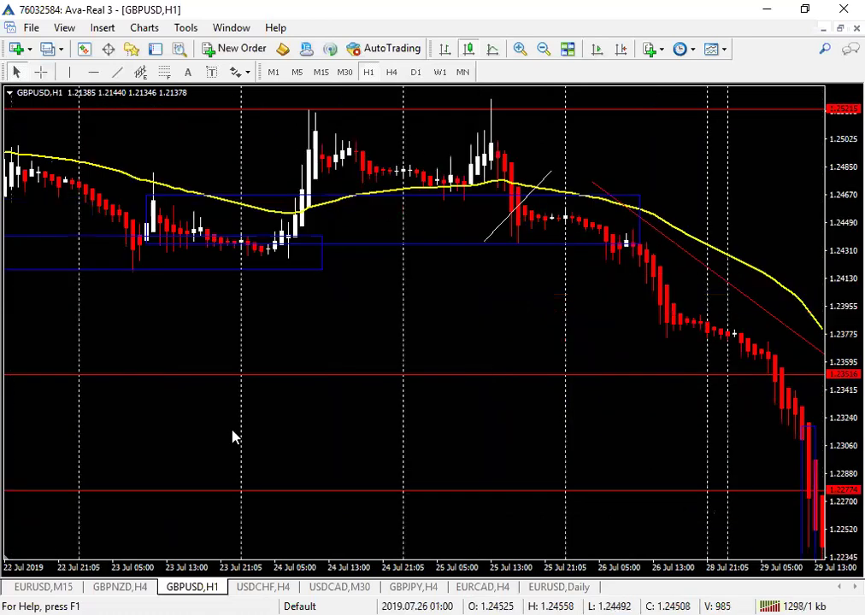
scroll(500, 350, up, 7)
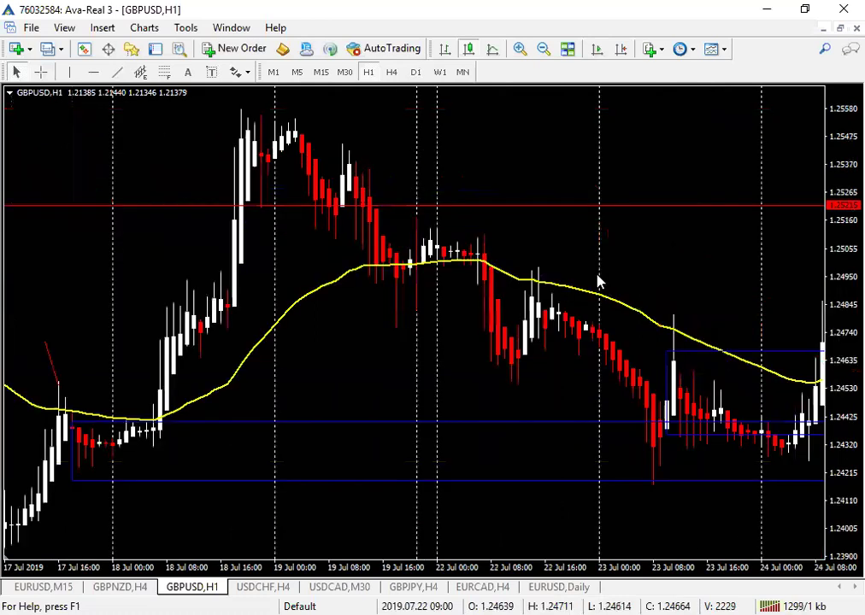
scroll(238, 306, up, 4)
scroll(453, 304, up, 7)
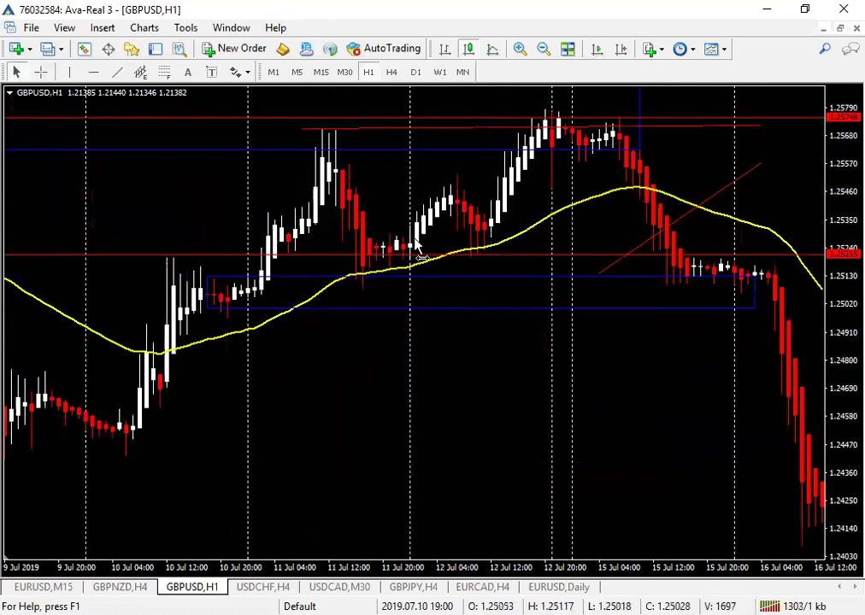
scroll(431, 245, up, 1)
scroll(290, 270, down, 5)
drag(290, 271, 325, 269)
right_click(325, 269)
click(150, 264)
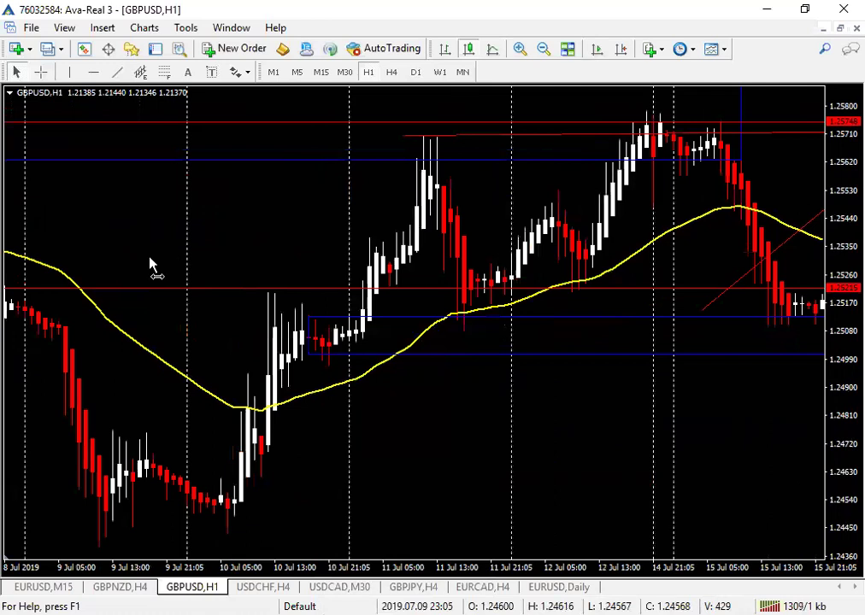
drag(244, 263, 402, 272)
scroll(250, 237, down, 4)
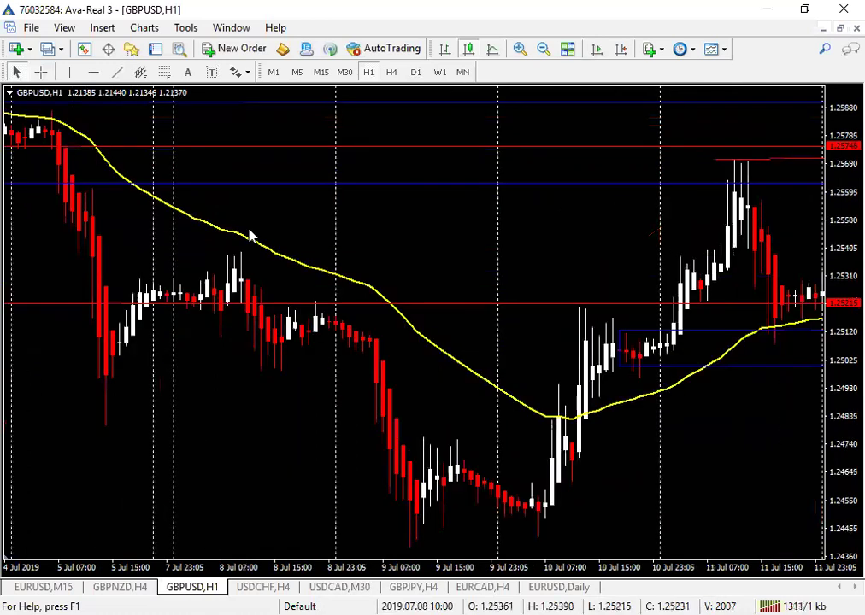
scroll(284, 201, down, 4)
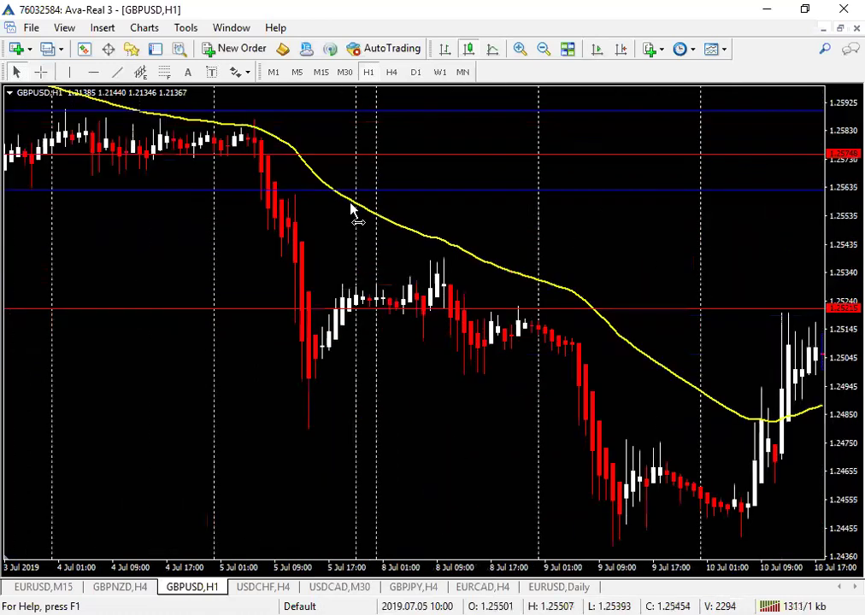
scroll(641, 267, down, 4)
scroll(303, 293, down, 4)
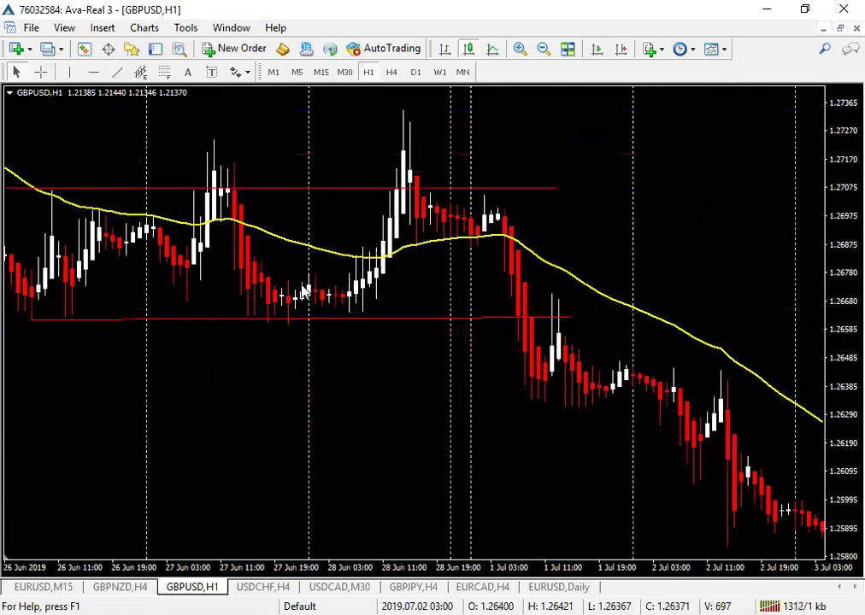
Step: Draw a nearly horizontal white trendline at about 1.2765, joining the 24 June 06:00 wick high to the first bearish candles after the 25 June peak
scroll(303, 293, down, 4)
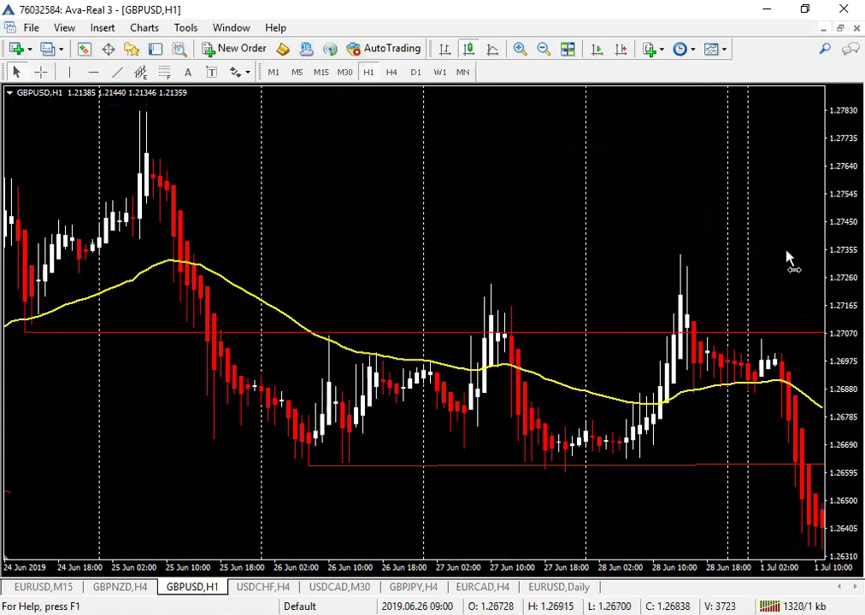
scroll(788, 259, up, 5)
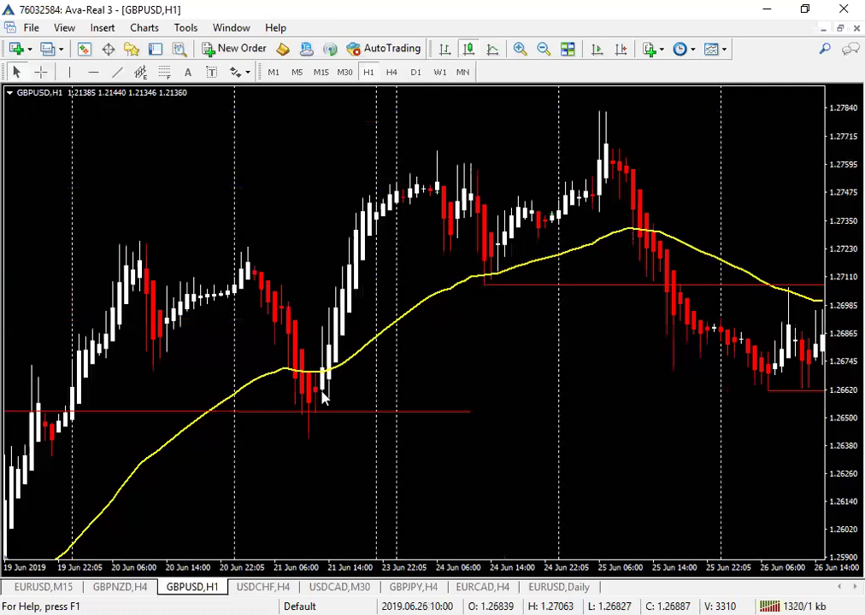
scroll(274, 387, up, 1)
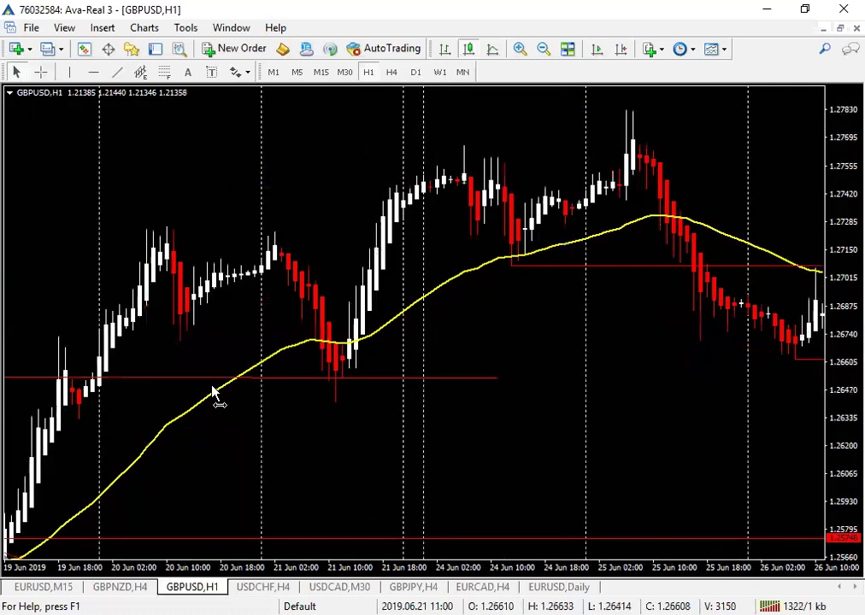
scroll(214, 394, down, 3)
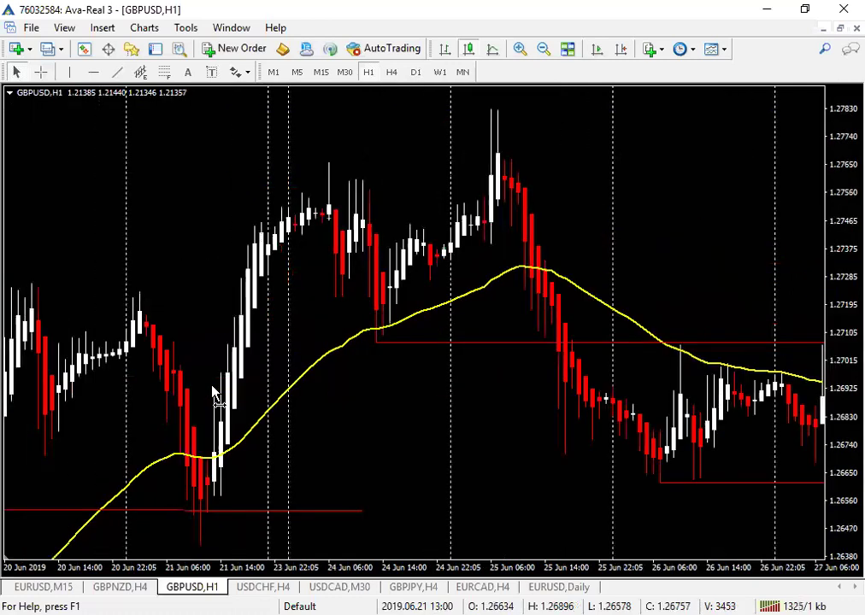
scroll(267, 370, up, 2)
click(117, 72)
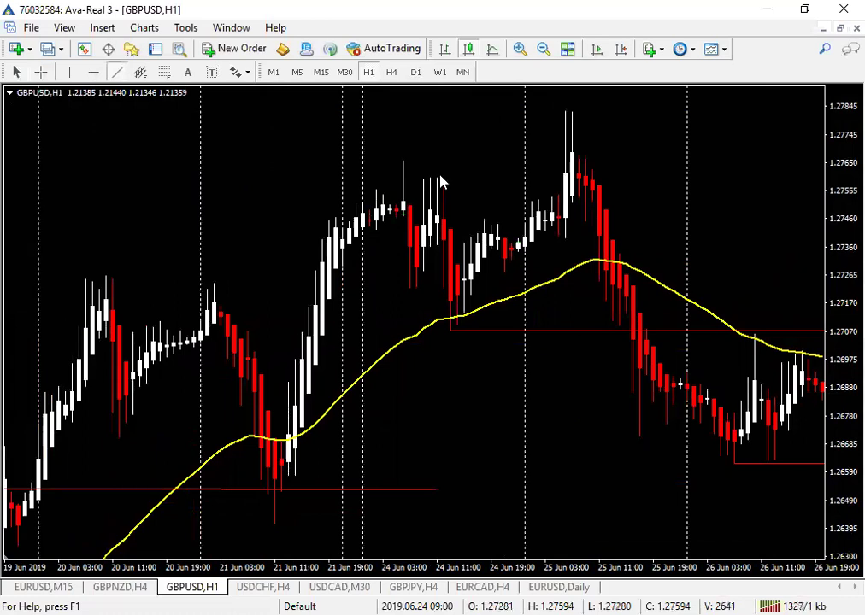
drag(584, 160, 406, 162)
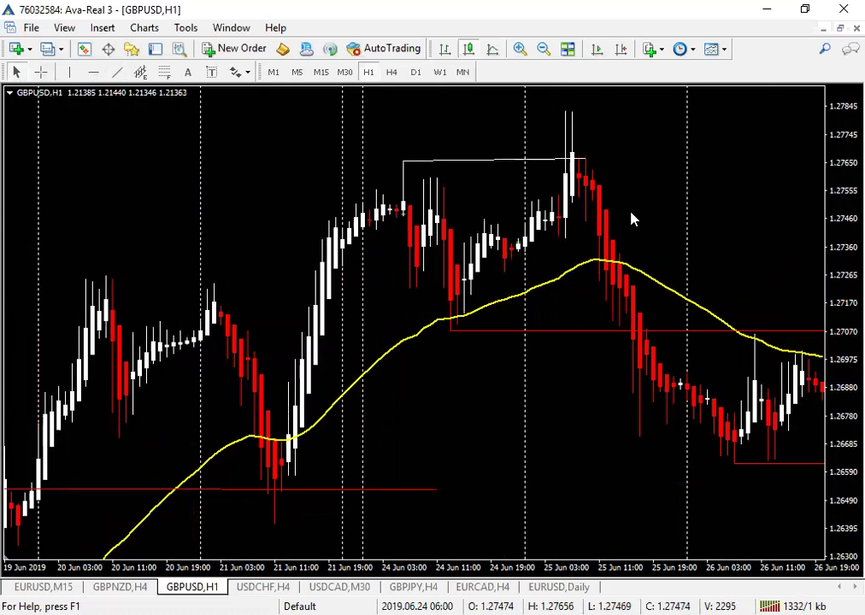
Step: Move the drawing tools onto their own row beneath the timeframe buttons
mouse_move(439, 178)
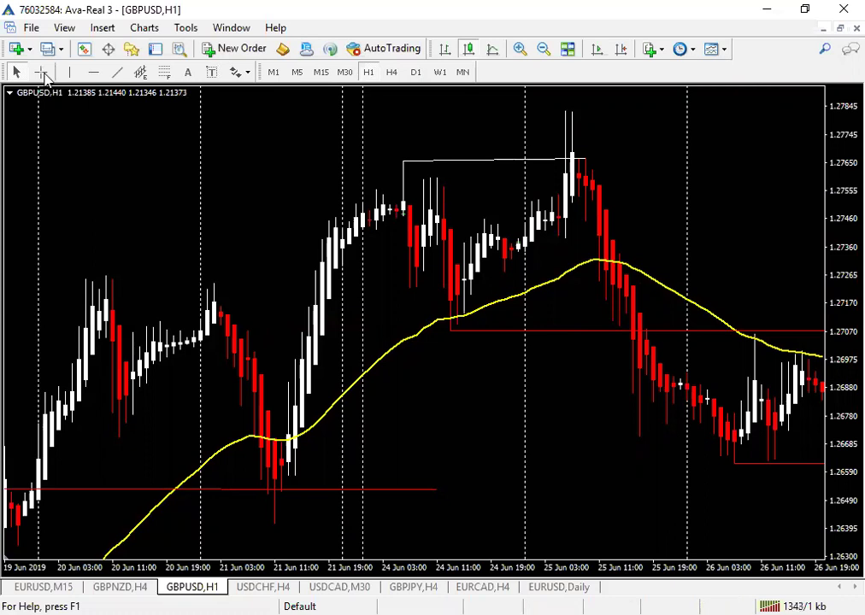
drag(46, 77, 111, 74)
click(111, 71)
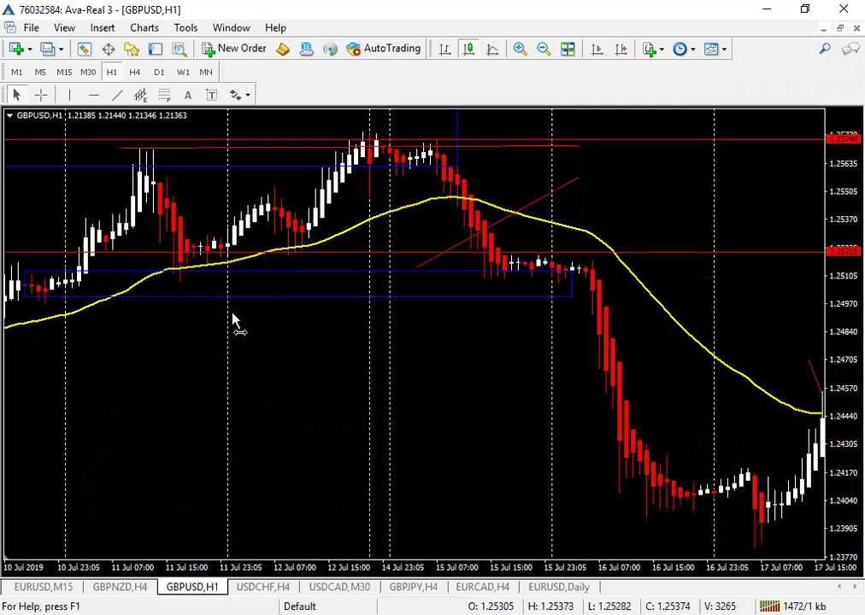
Step: Review the H1 price swings from mid-July back to mid-May for further examples of the setup around the 50 EMA
scroll(233, 321, down, 5)
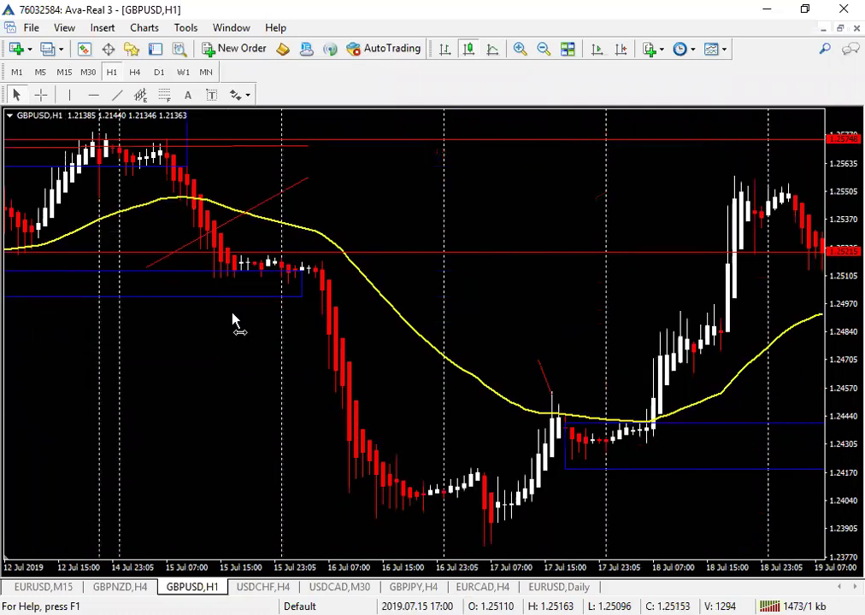
scroll(479, 290, up, 3)
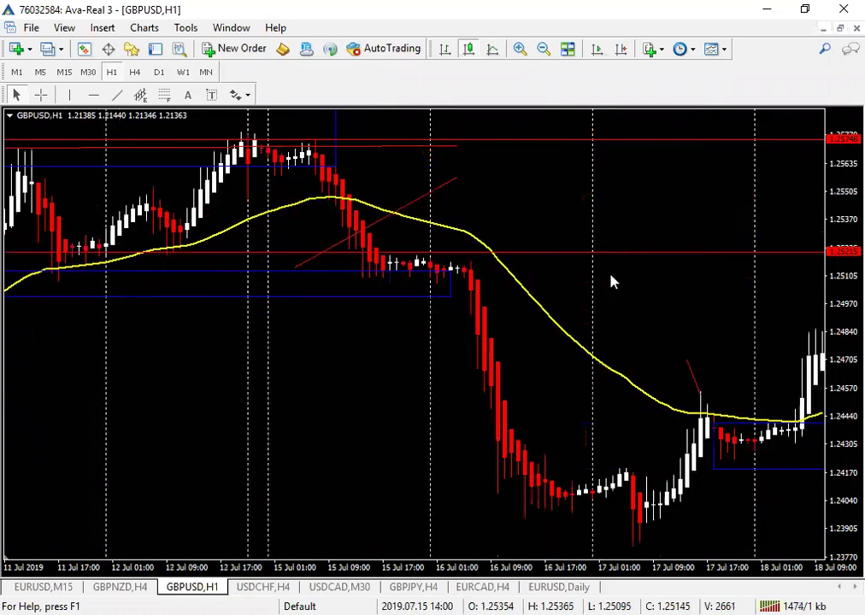
scroll(722, 265, up, 3)
scroll(742, 270, up, 3)
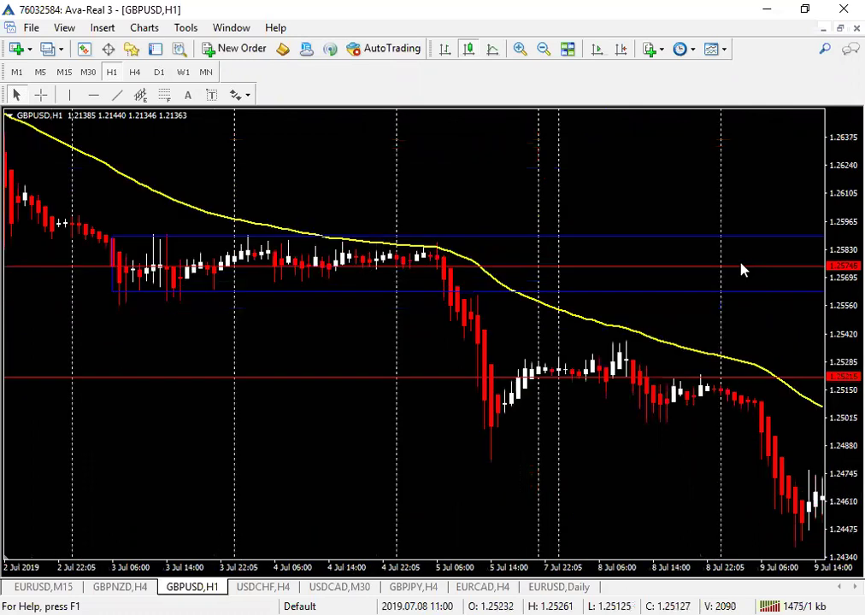
scroll(291, 295, up, 3)
scroll(380, 287, up, 3)
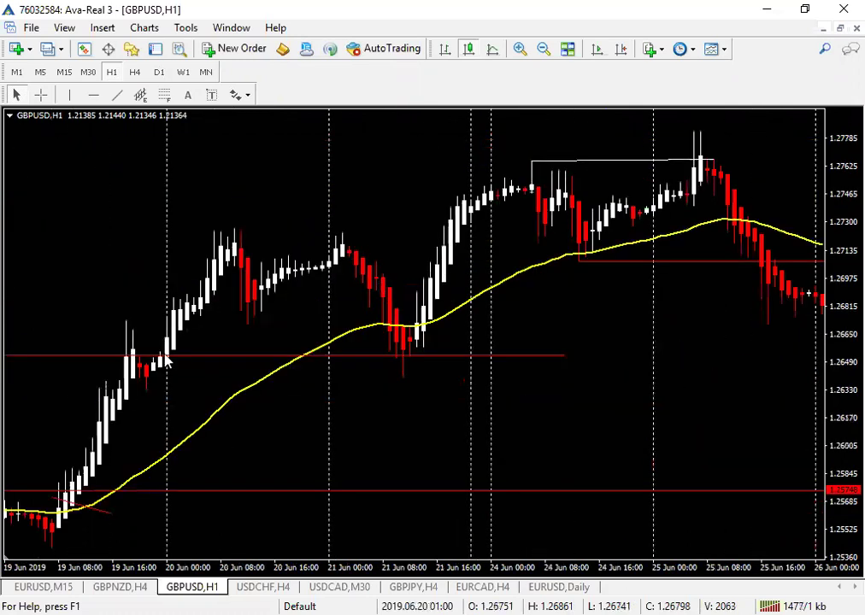
scroll(188, 354, up, 3)
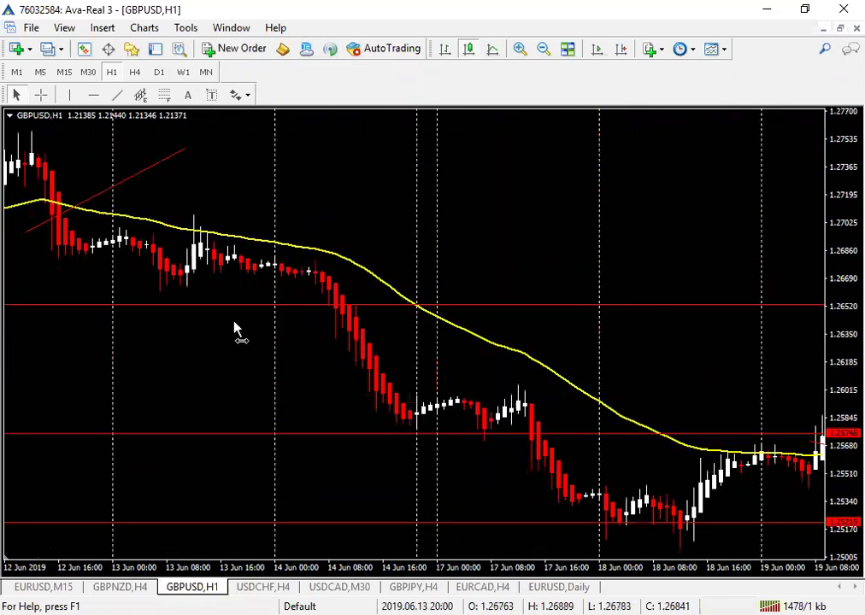
scroll(464, 291, up, 2)
scroll(179, 338, up, 1)
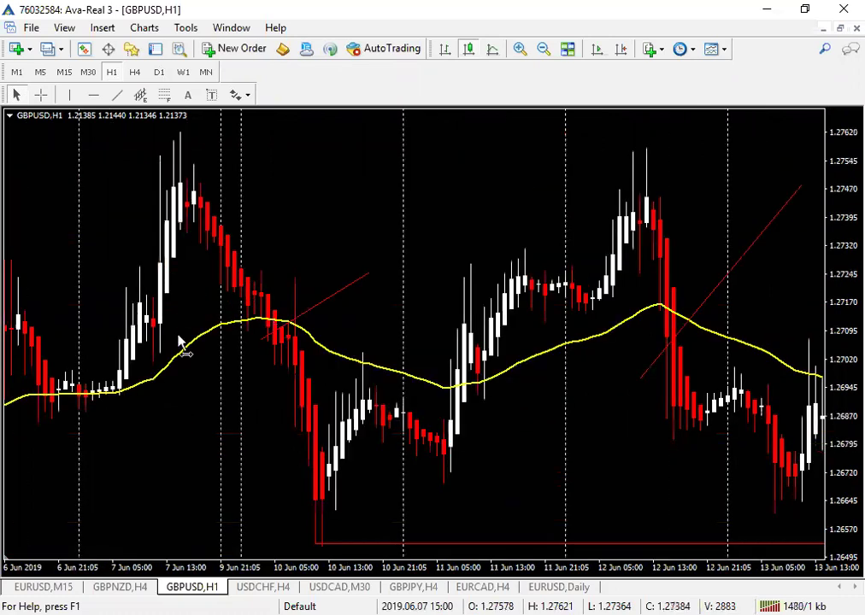
scroll(125, 350, down, 1)
scroll(224, 346, down, 2)
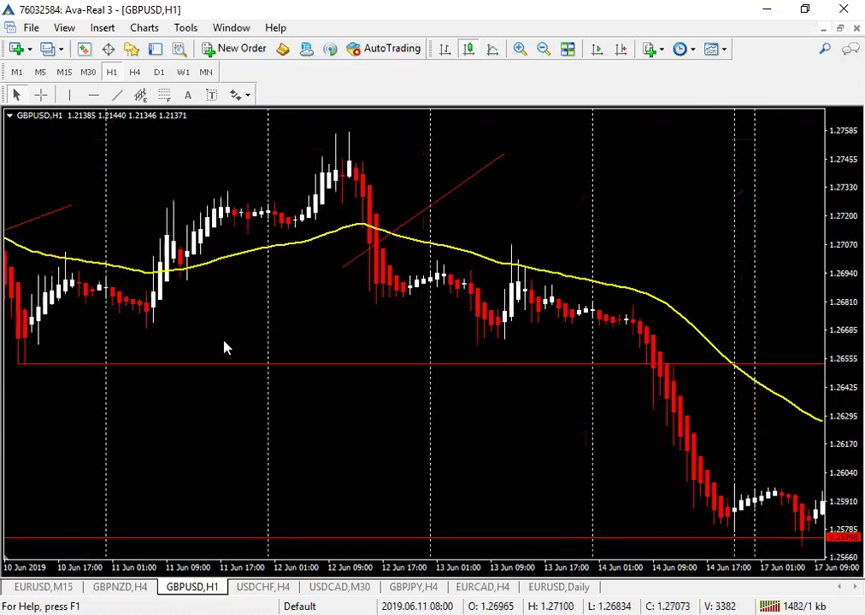
scroll(624, 290, up, 2)
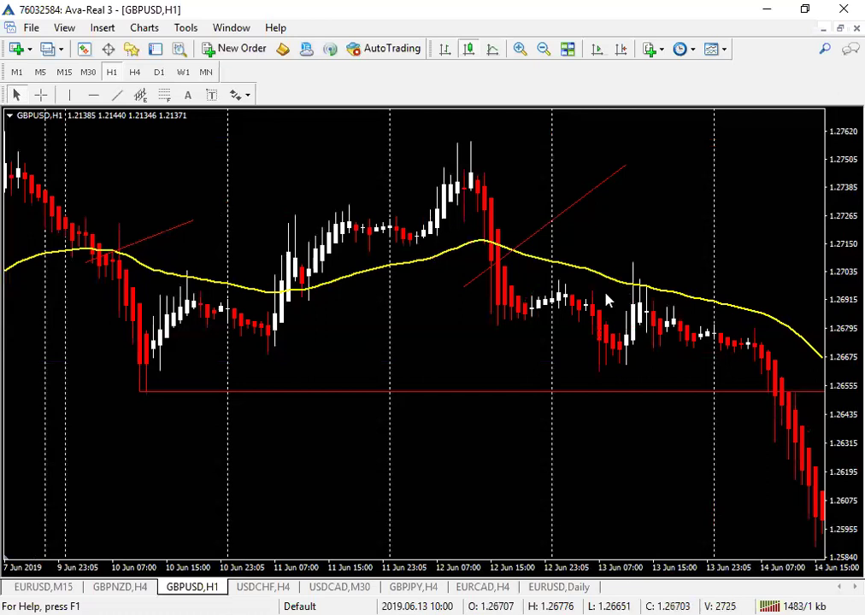
scroll(235, 303, up, 1)
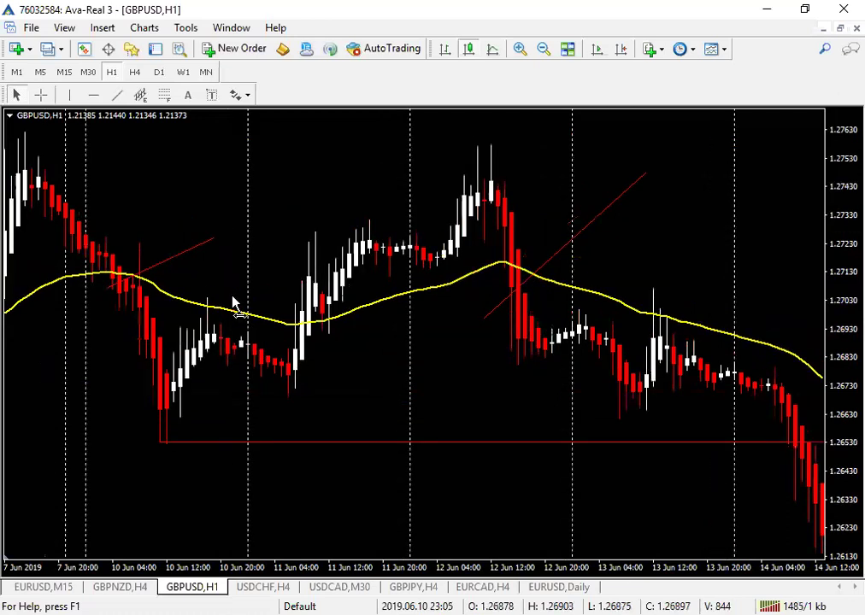
scroll(652, 248, up, 5)
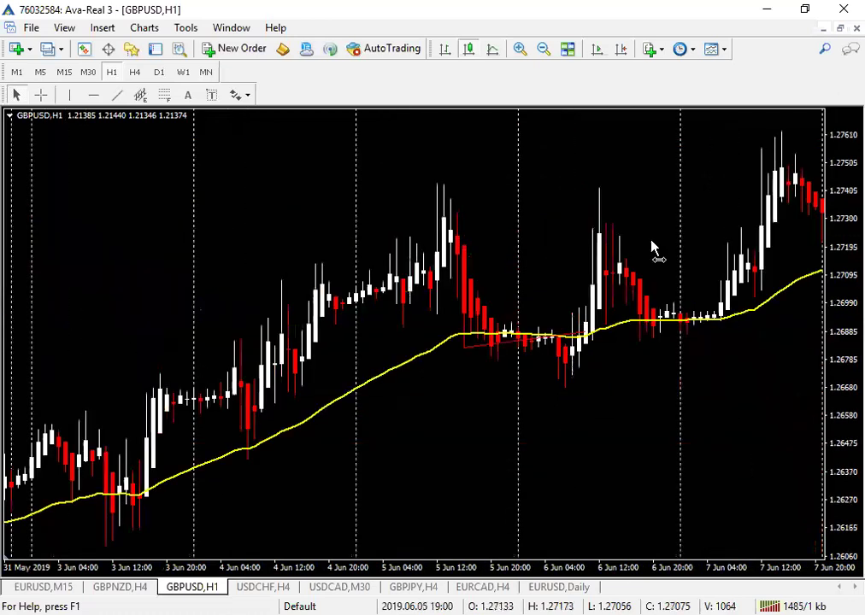
scroll(650, 247, up, 5)
scroll(620, 298, up, 5)
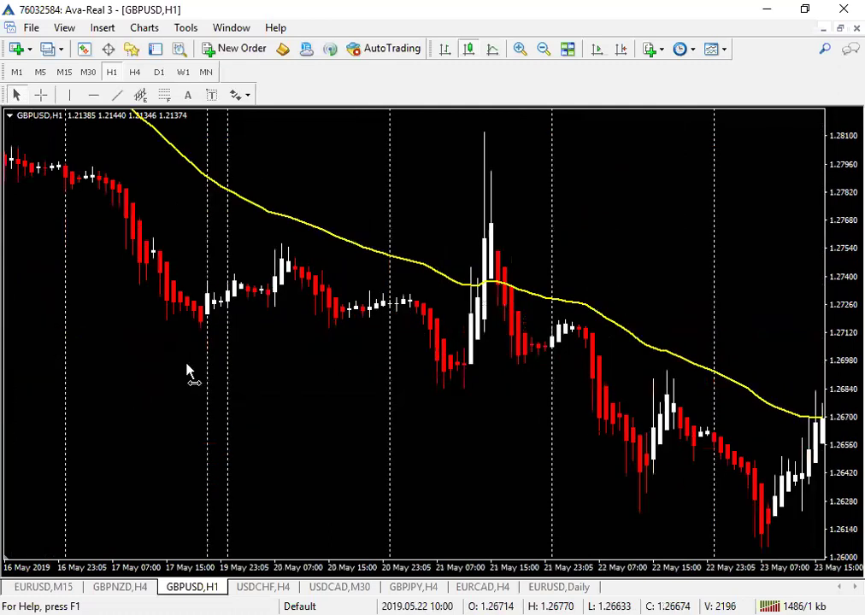
Step: Draw a nearly horizontal trendline at about 1.2732 from the tall 24 May wick high to just past the 27 May peak
scroll(513, 303, down, 1)
scroll(354, 299, down, 4)
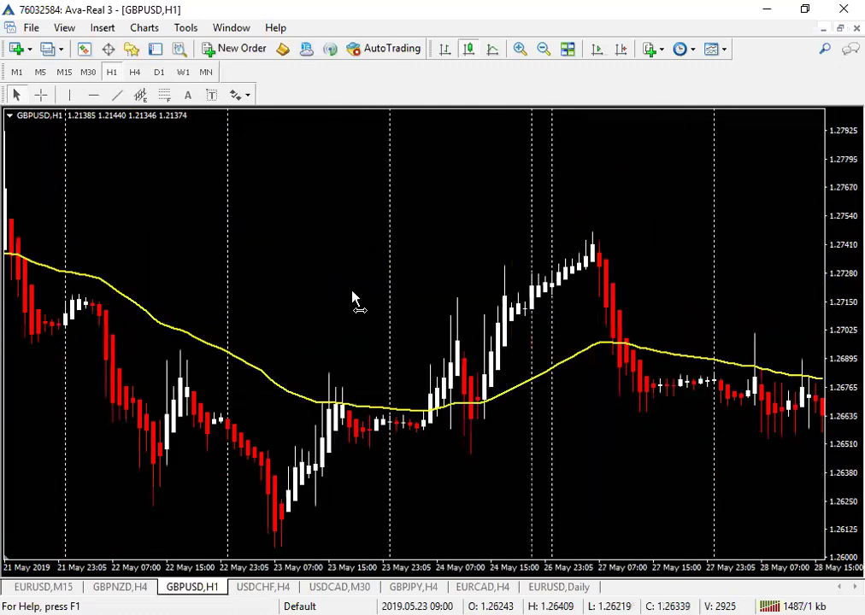
scroll(406, 299, down, 1)
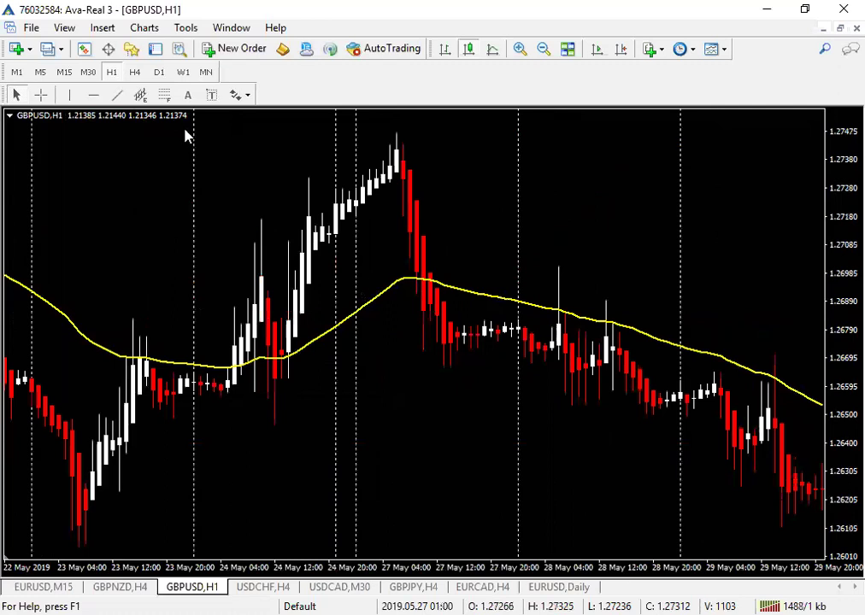
scroll(187, 137, up, 1)
click(117, 95)
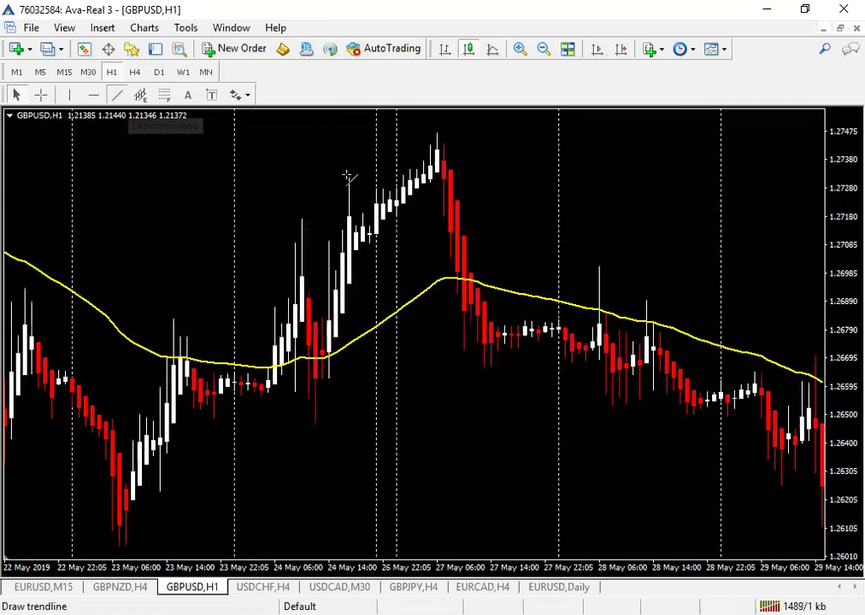
drag(348, 177, 476, 177)
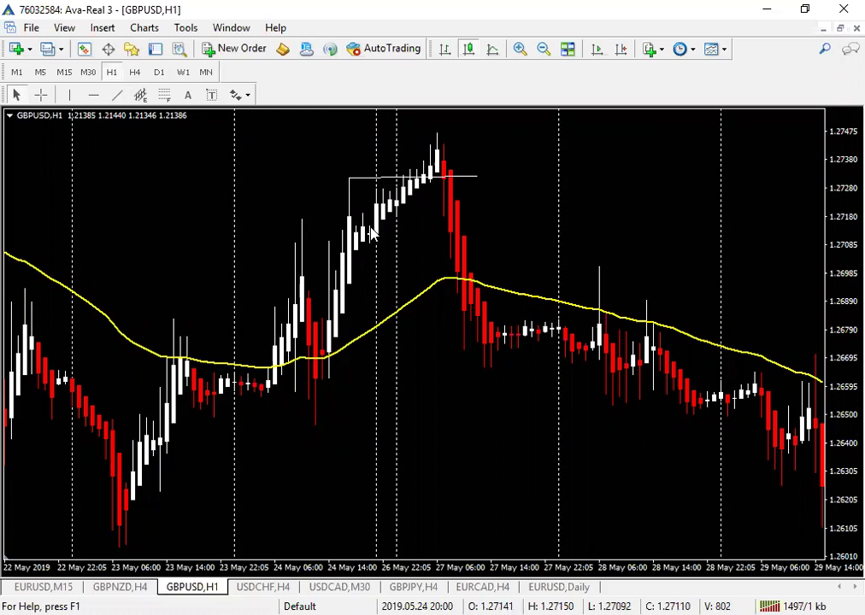
Step: Measure the distance from the 27 May 11:00 candle below the 50 EMA up to the swing high with the crosshair
mouse_move(353, 197)
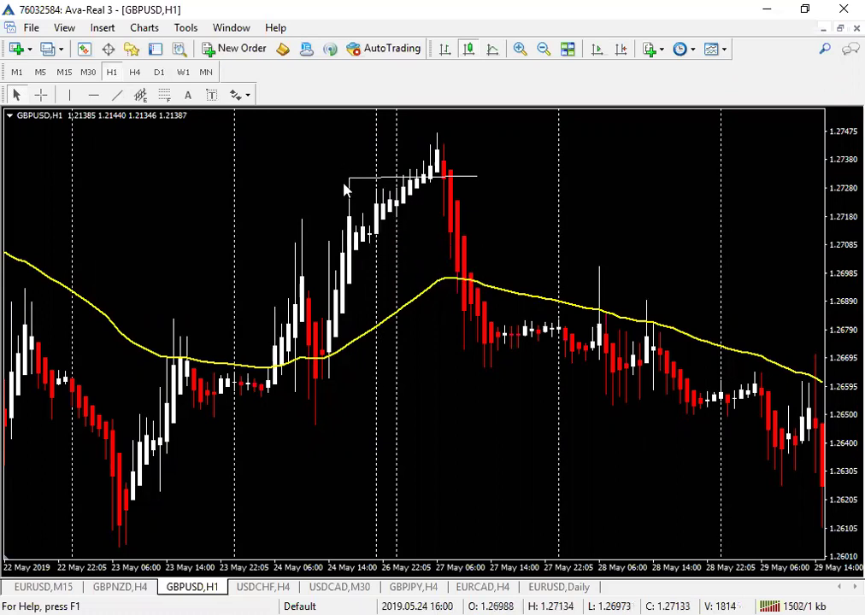
mouse_move(444, 130)
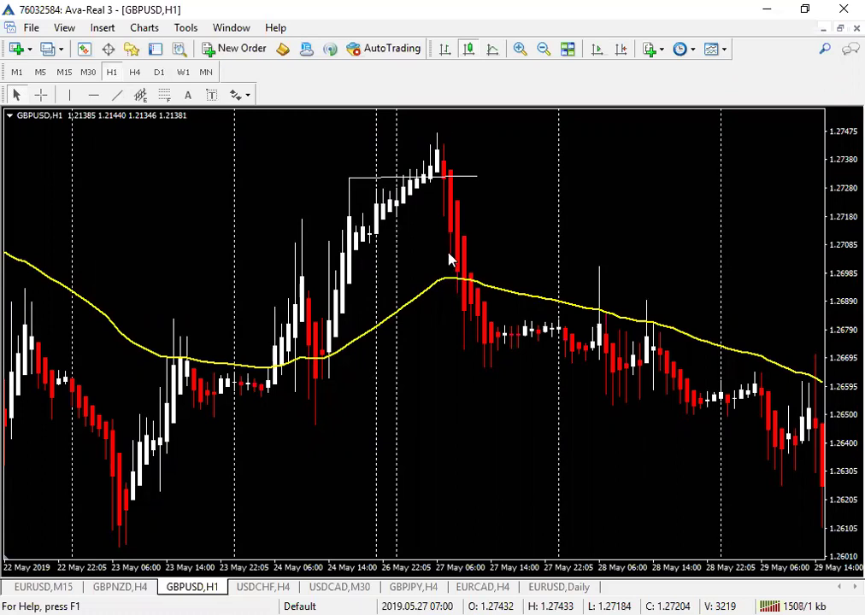
mouse_move(456, 293)
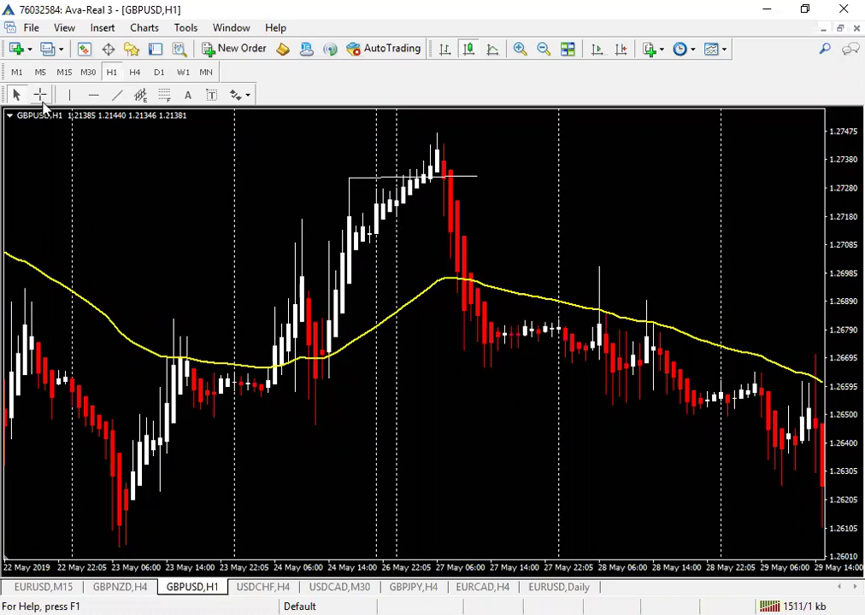
click(41, 95)
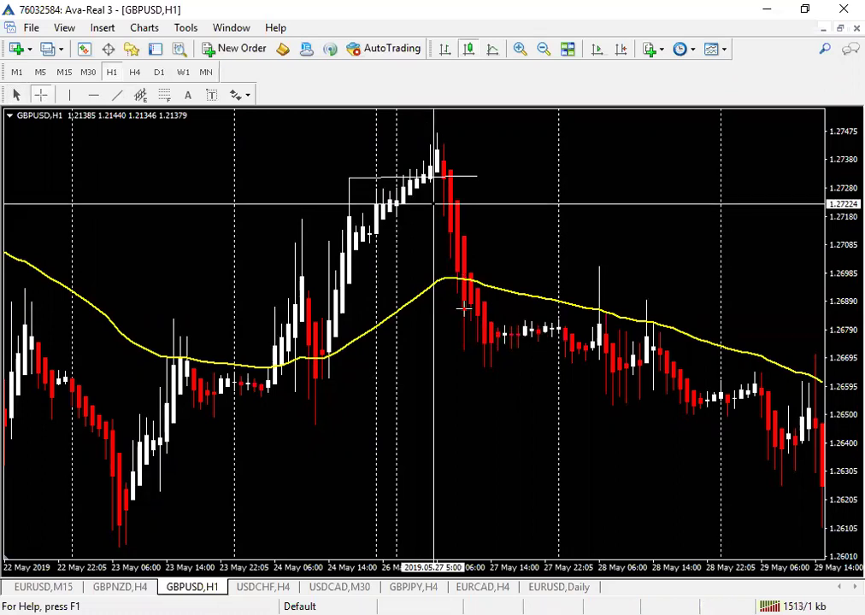
mouse_move(462, 305)
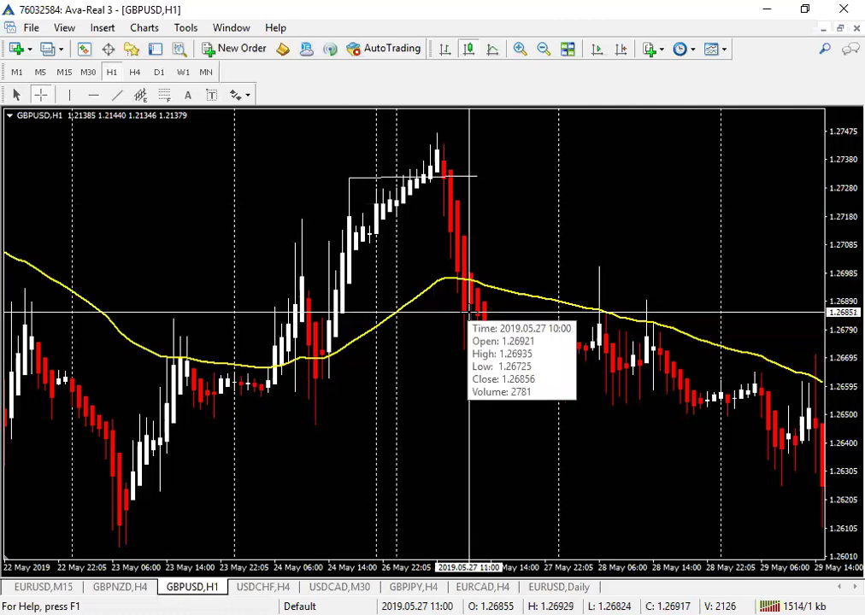
drag(469, 313, 442, 133)
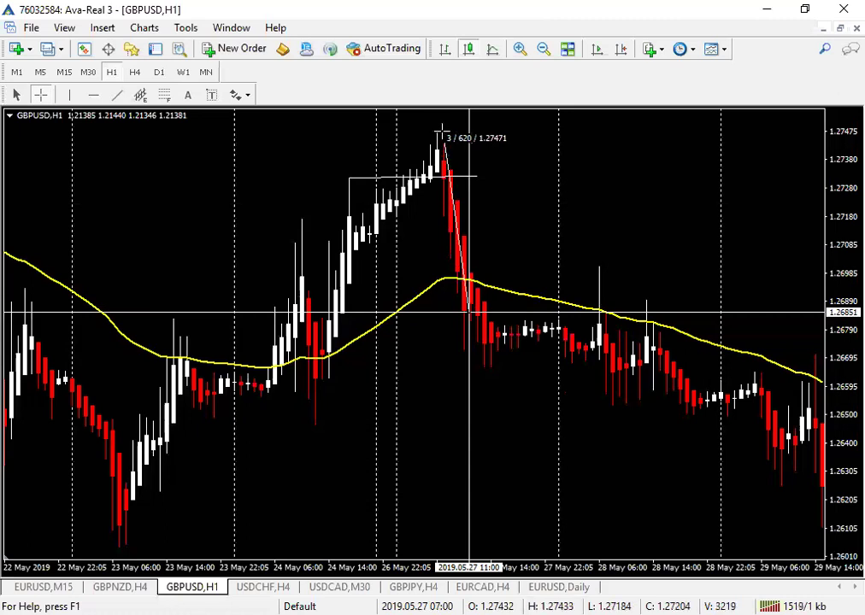
Step: Repeat the crosshair measurement from the 27 May candle closing beneath the EMA up to the top of the peak's wicks
scroll(403, 180, down, 3)
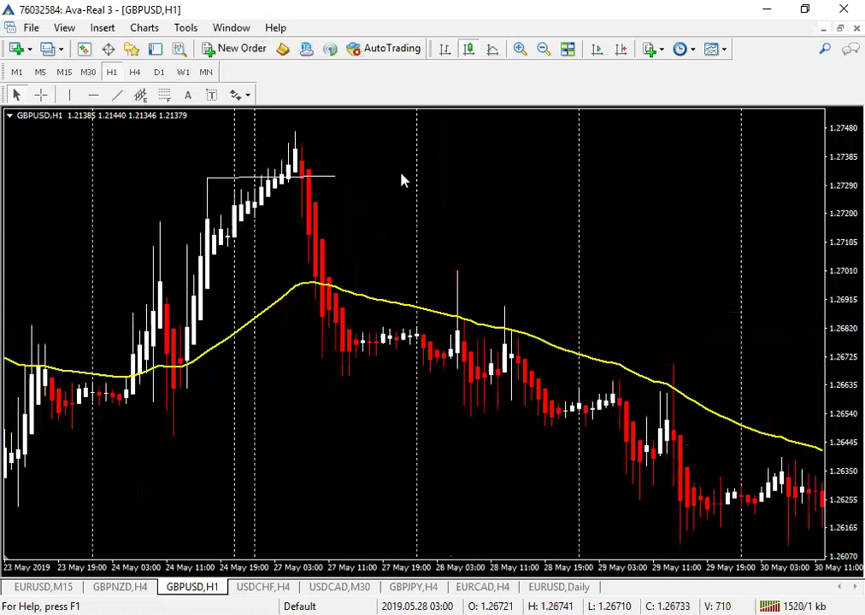
scroll(403, 181, down, 2)
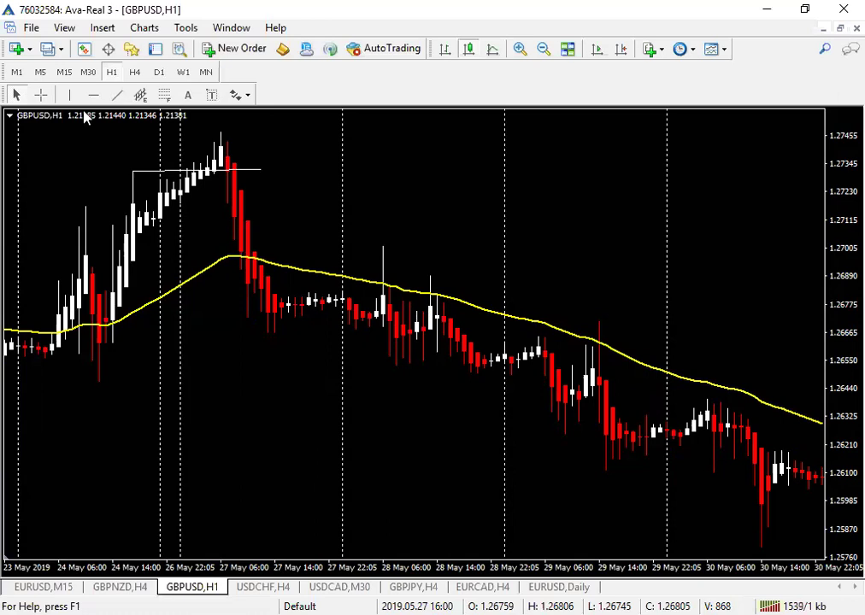
click(40, 95)
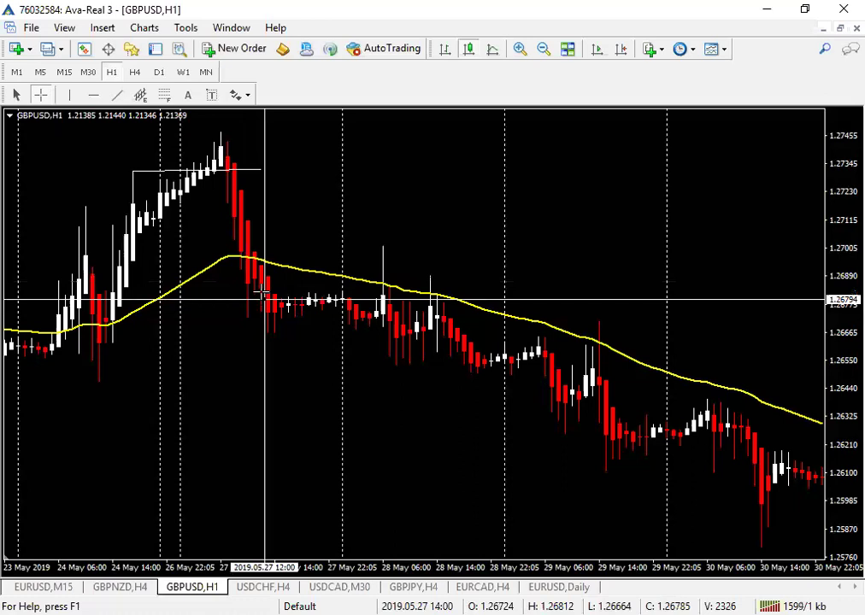
mouse_move(260, 293)
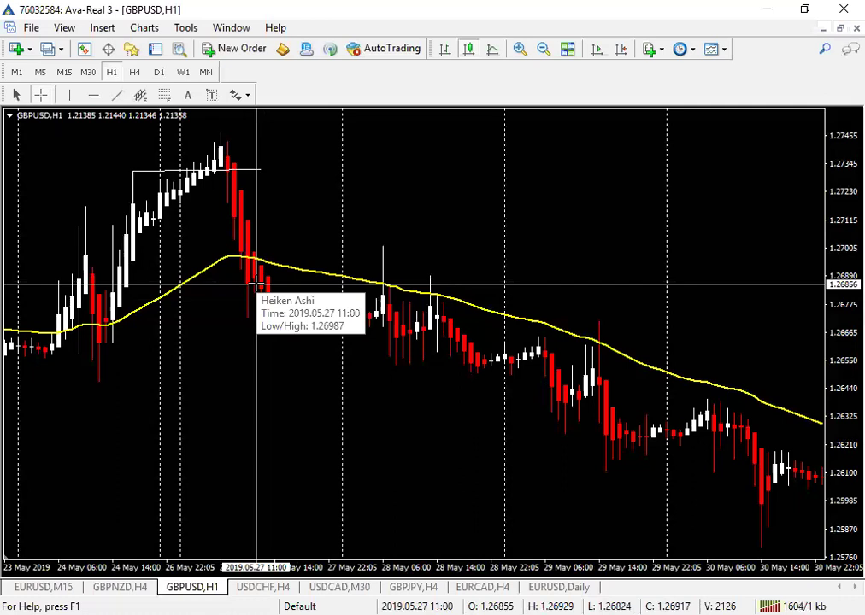
drag(251, 282, 228, 137)
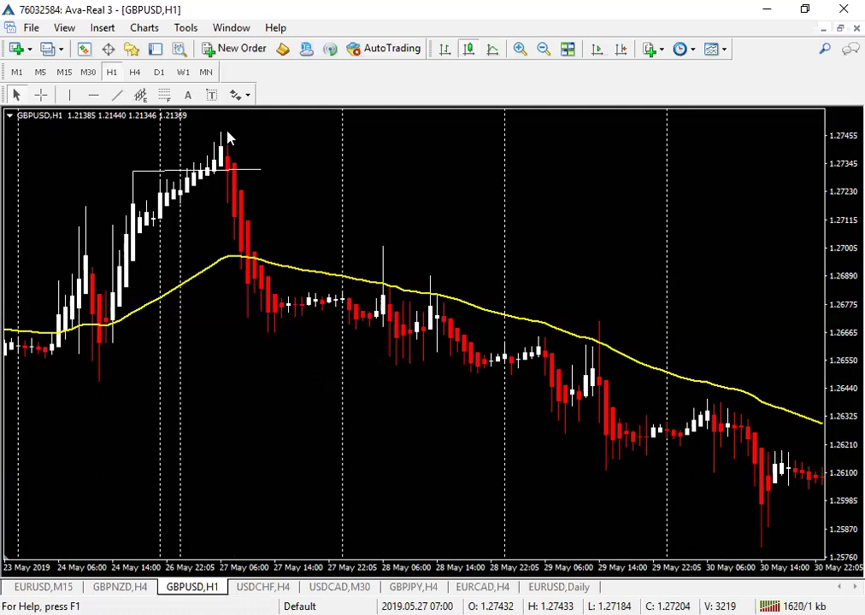
Step: Sketch two yellow arrows rising from below the EMA to the 27 May peak level and falling back to the 28 May wick, and erase both
click(115, 98)
mouse_move(244, 300)
mouse_down()
mouse_move(330, 151)
mouse_move(330, 131)
mouse_move(323, 137)
mouse_move(366, 190)
mouse_up()
drag(388, 251, 388, 250)
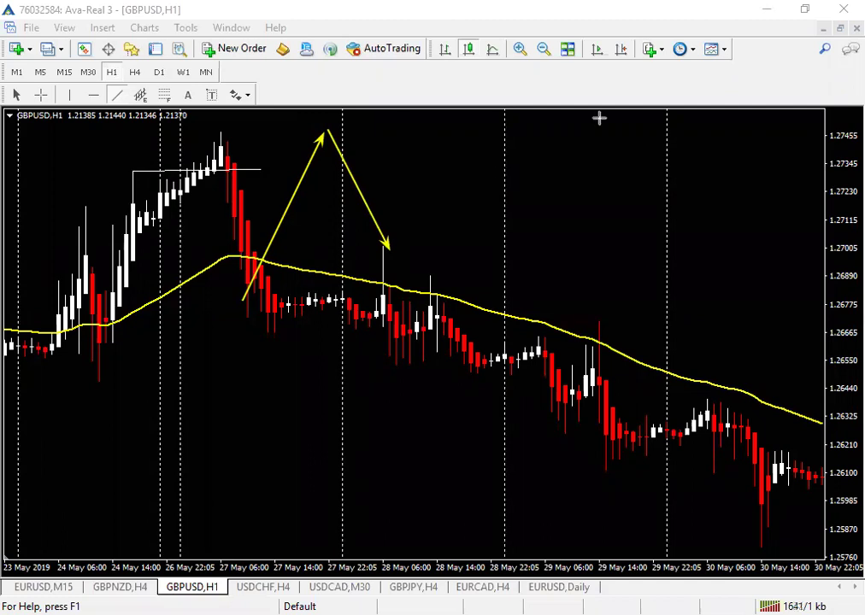
key(BackSpace)
key(BackSpace)
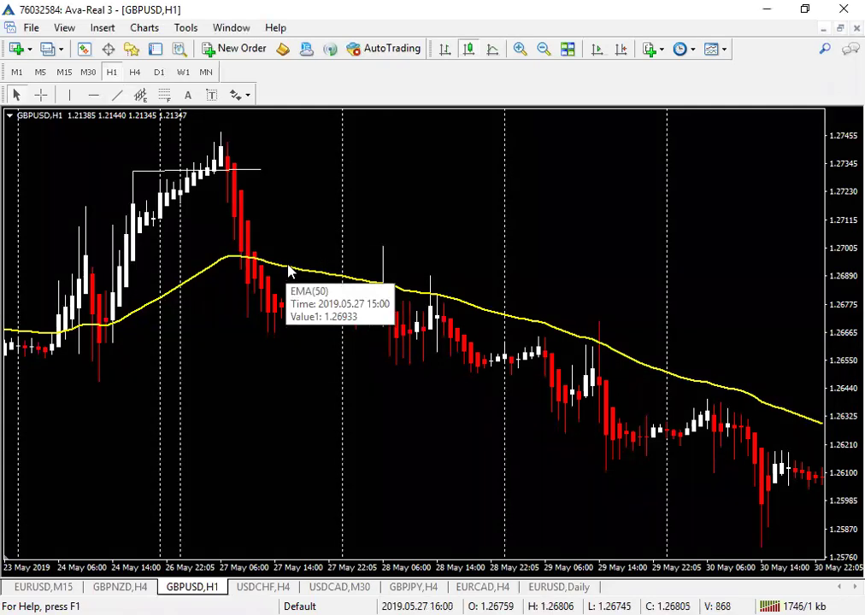
Step: Change the exponential moving average's period to 15
right_click(319, 272)
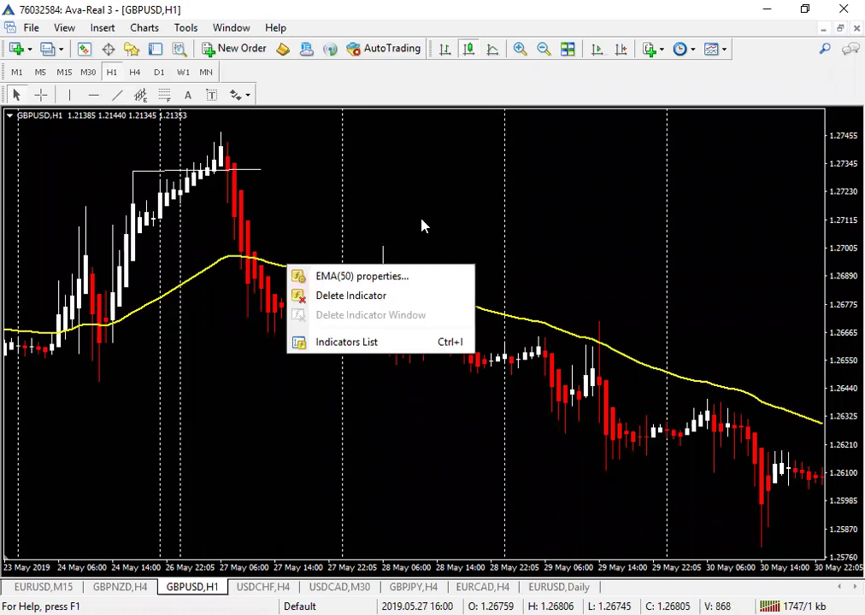
key(Return)
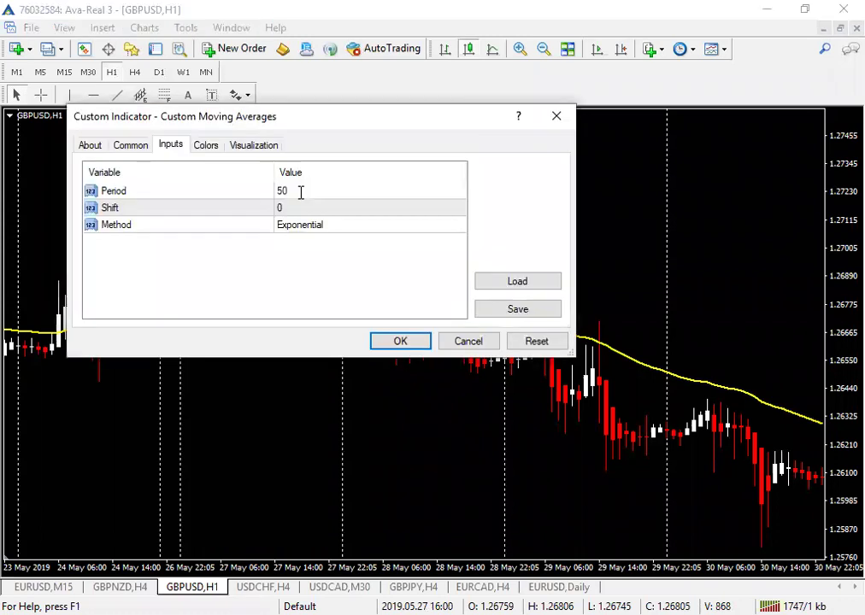
click(300, 193)
click(300, 192)
text(1)
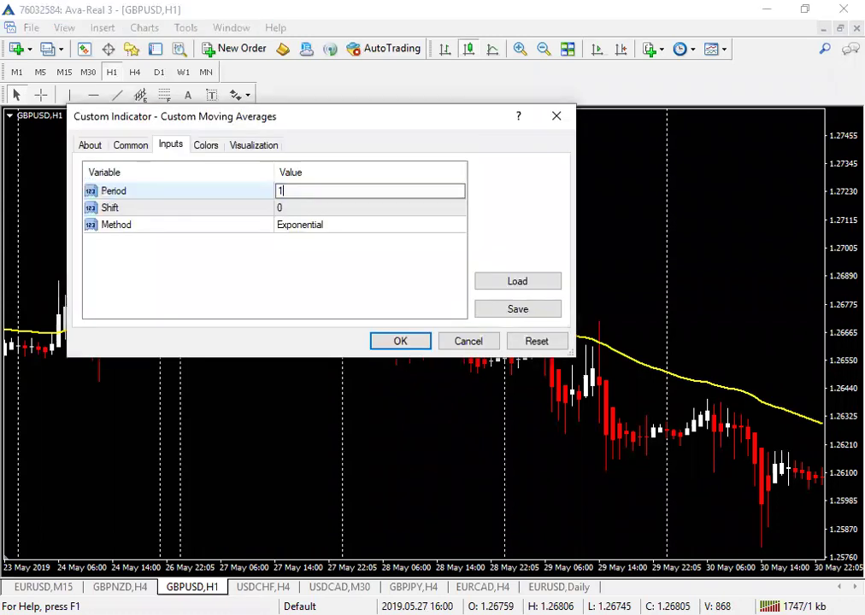
text(5)
key(Return)
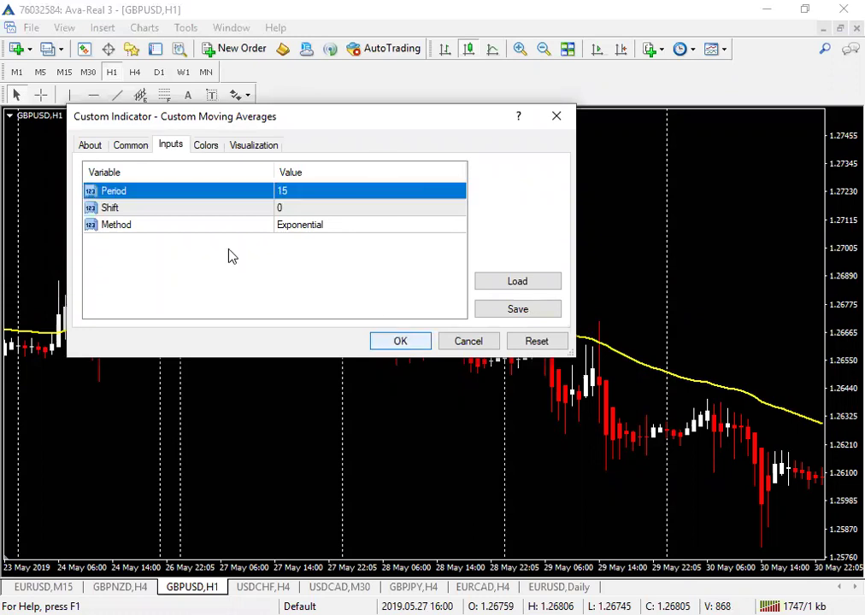
key(Return)
mouse_move(243, 225)
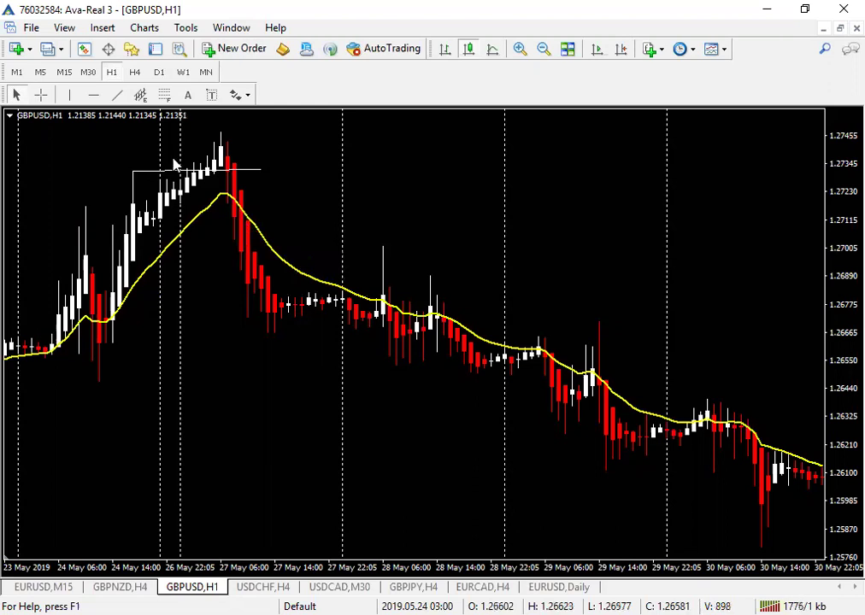
mouse_move(224, 143)
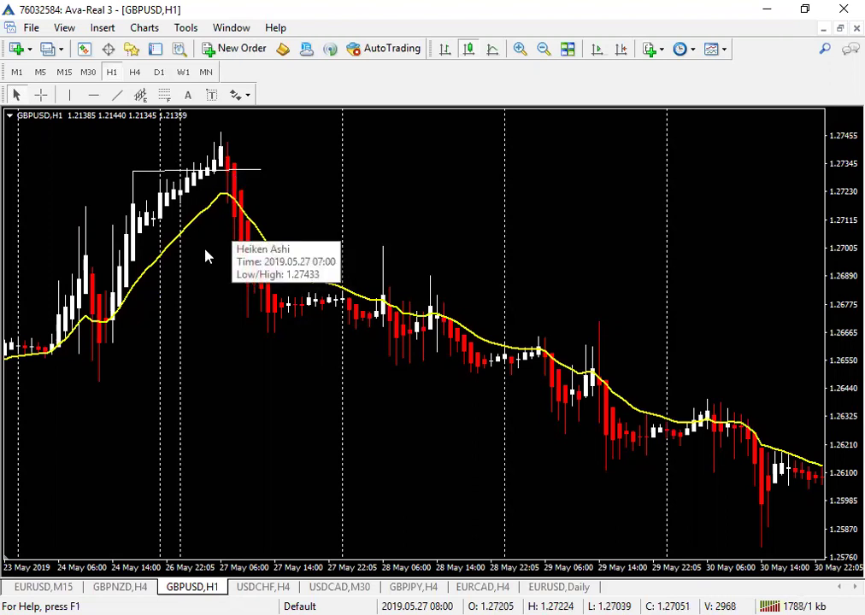
mouse_move(290, 268)
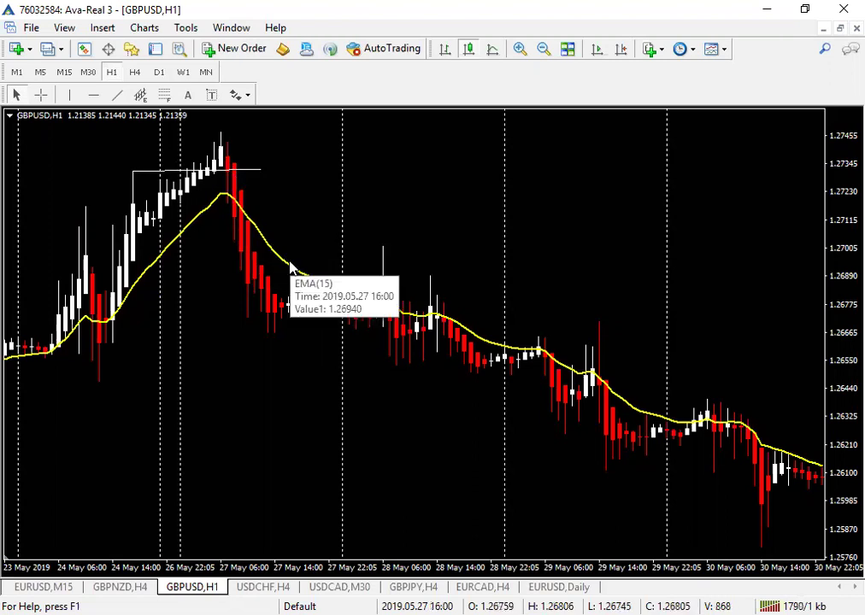